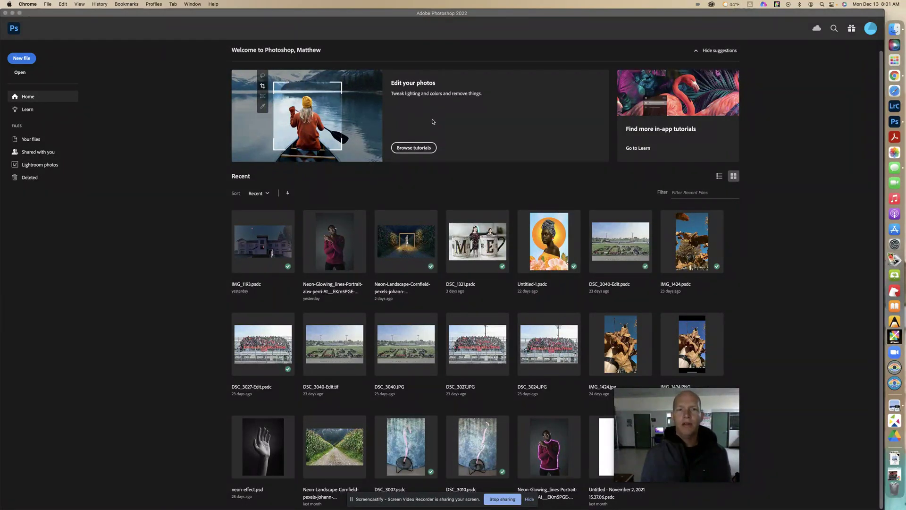
Start the 'Replace a product shot background with layer masks' tutorial from the Select and mask tutorials.
{"action": "left_click", "coordinate": [415, 149]}
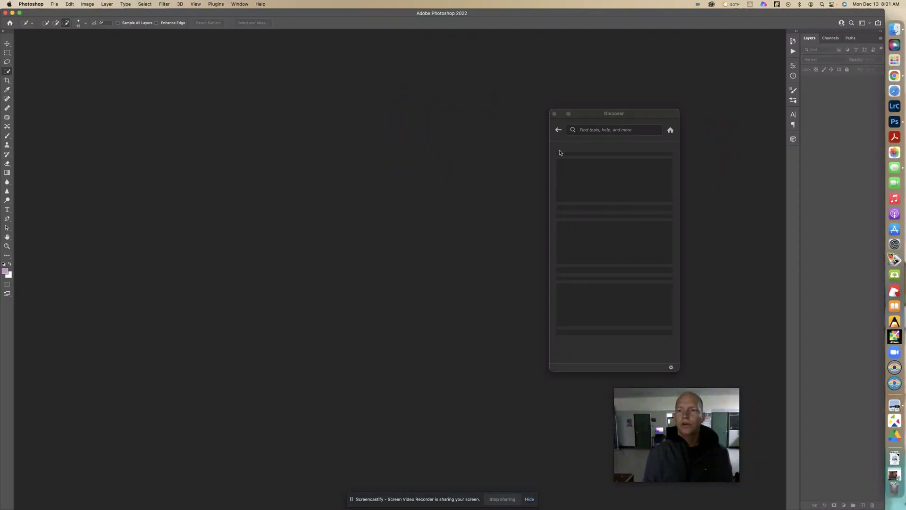
{"action": "left_click", "coordinate": [580, 189]}
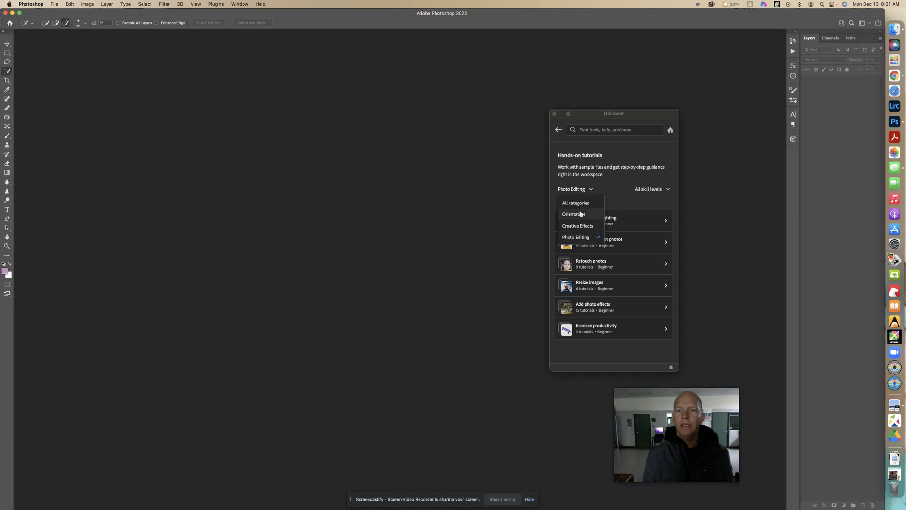
{"action": "left_click", "coordinate": [582, 205]}
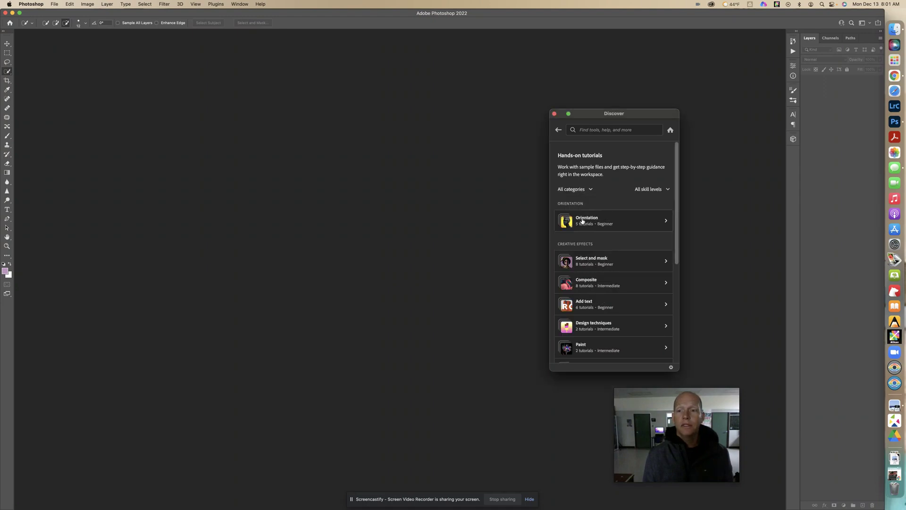
{"action": "left_click", "coordinate": [630, 263]}
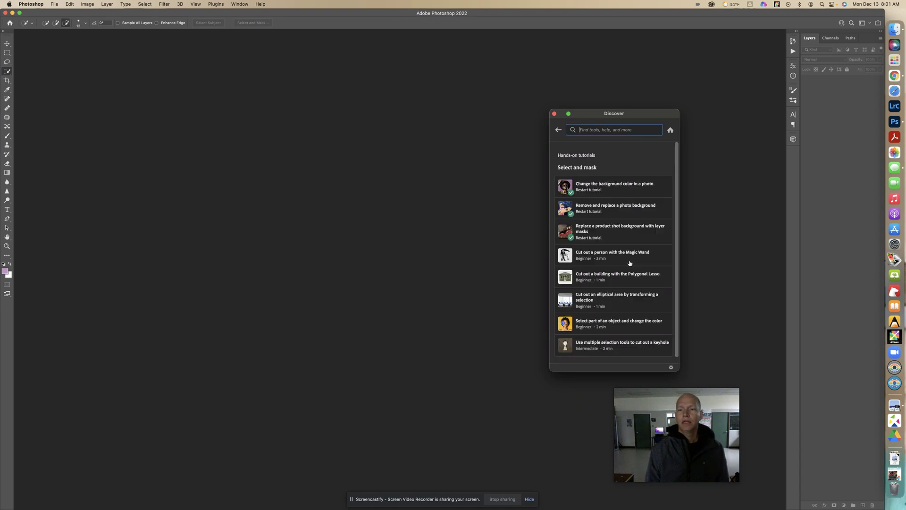
{"action": "left_click", "coordinate": [613, 237]}
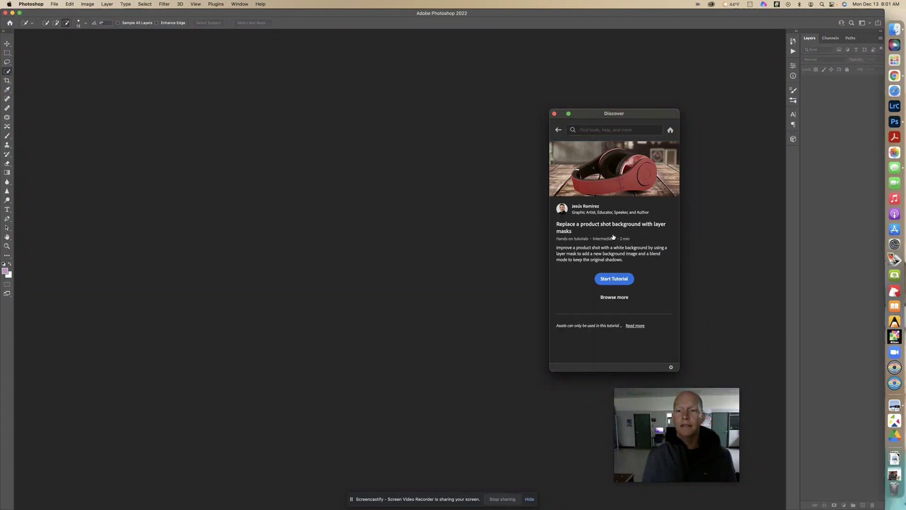
{"action": "left_click", "coordinate": [614, 280]}
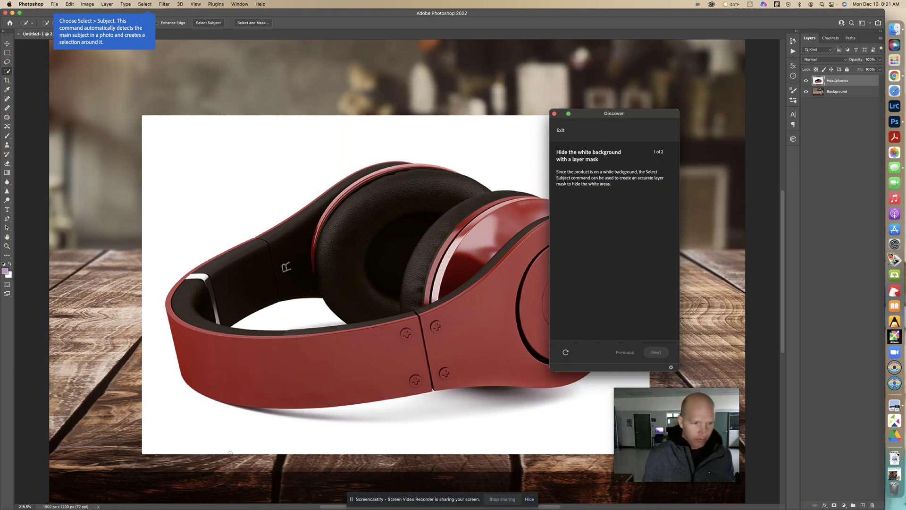
Zoom the headphones document to 180% and move the tutorial panel right, clear of the image.
{"action": "left_click", "coordinate": [29, 504]}
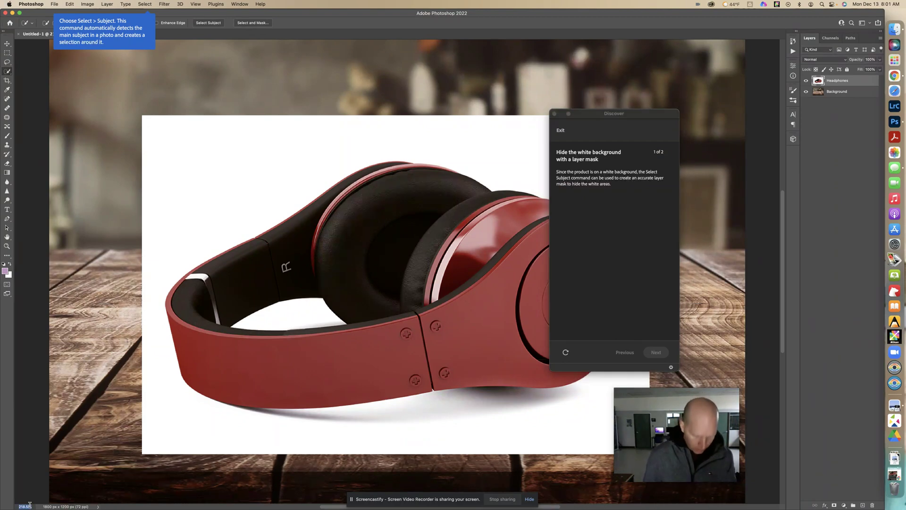
{"action": "type", "text": "180"}
{"action": "key", "text": "Return"}
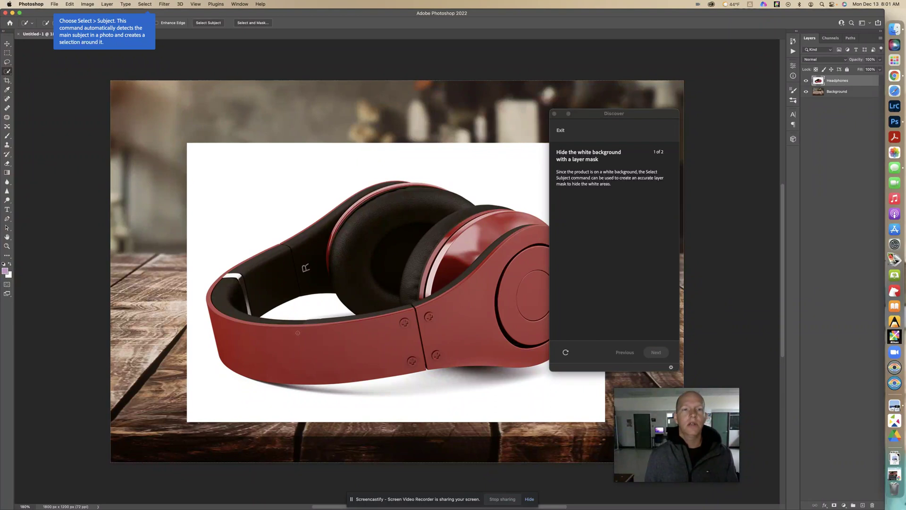
{"action": "scroll", "coordinate": [359, 207], "scroll_direction": "right", "scroll_amount": 5}
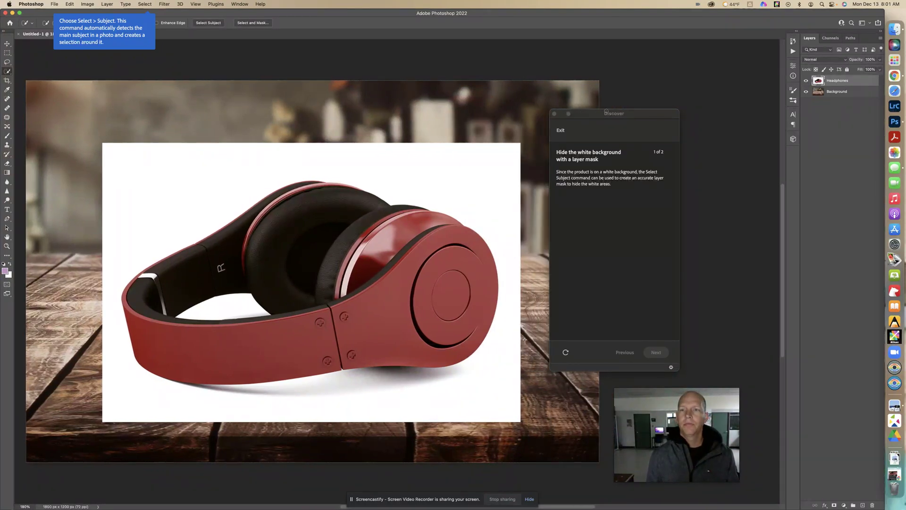
{"action": "left_click", "coordinate": [606, 115]}
{"action": "left_click_drag", "start_coordinate": [606, 115], "coordinate": [668, 117]}
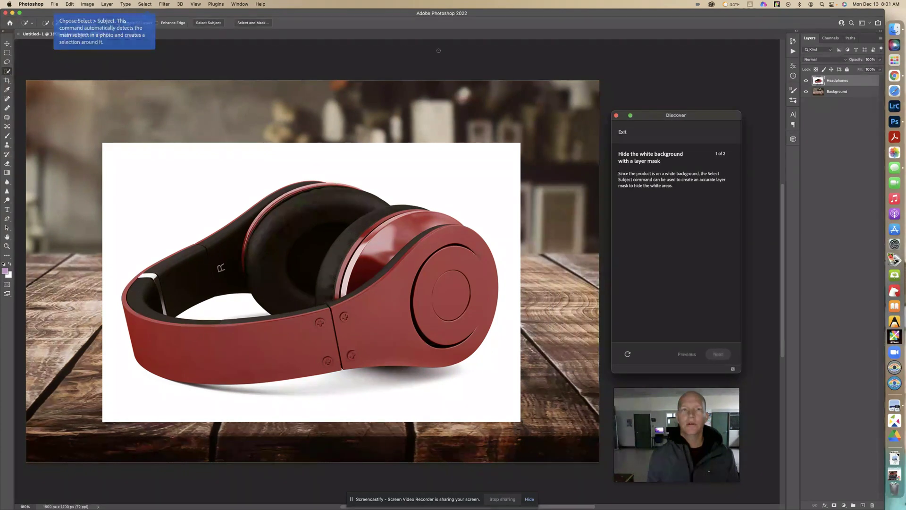
Select the red headphones with Select > Subject.
{"action": "left_click", "coordinate": [146, 6]}
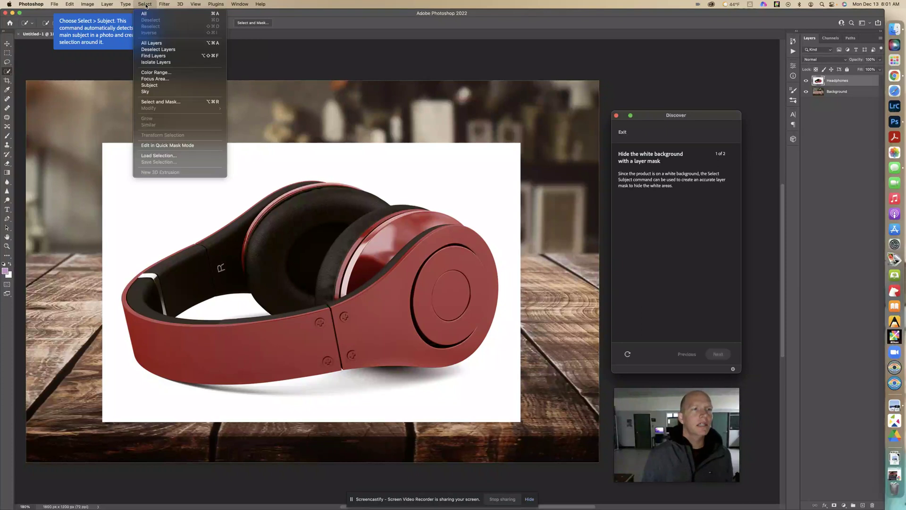
{"action": "left_click", "coordinate": [168, 86]}
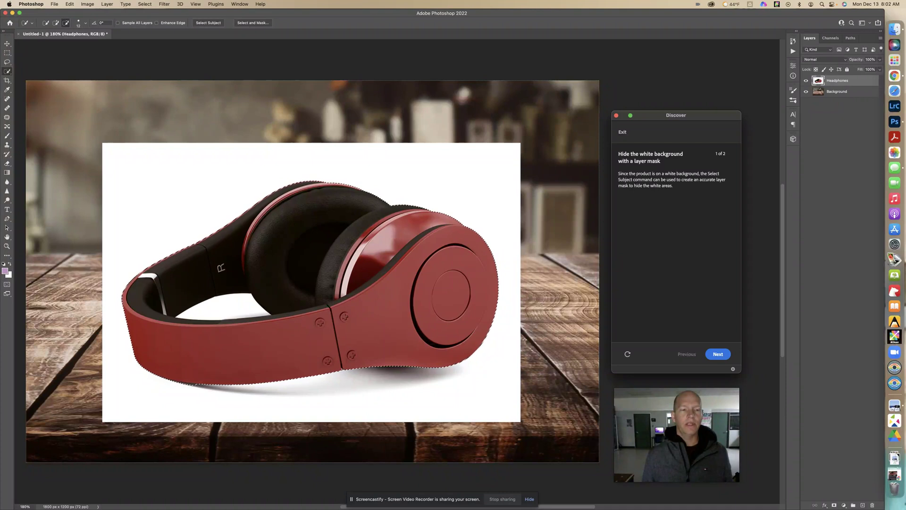
Switch to the Quick Selection tool in Subtract from selection mode, backing out of an accidental crop.
{"action": "left_click", "coordinate": [717, 355]}
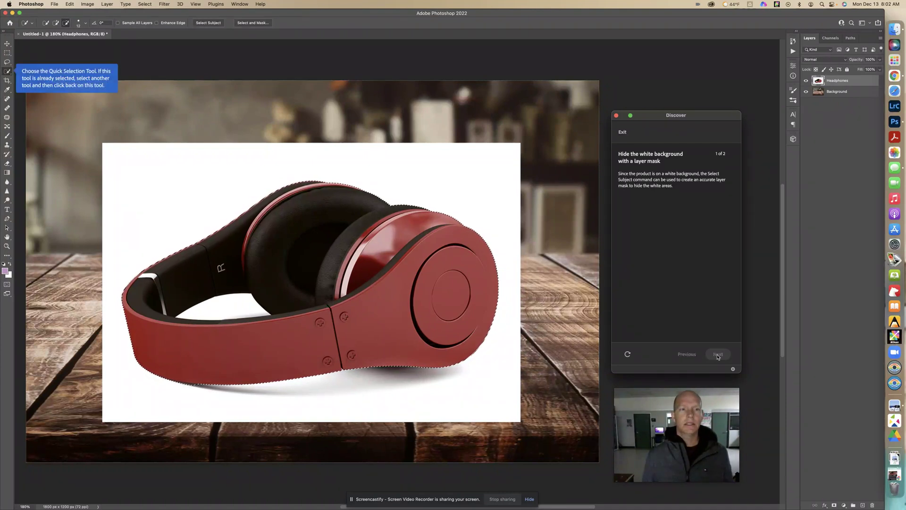
{"action": "left_click", "coordinate": [7, 81]}
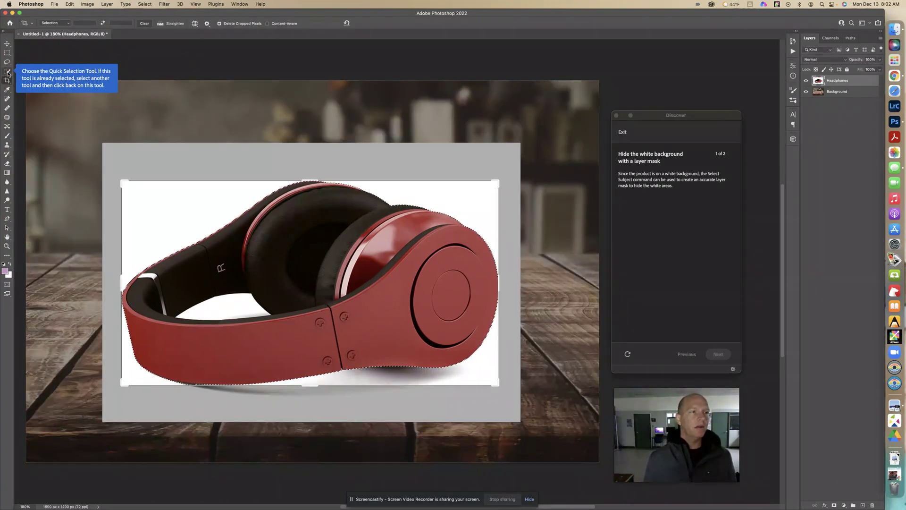
{"action": "left_click", "coordinate": [8, 74]}
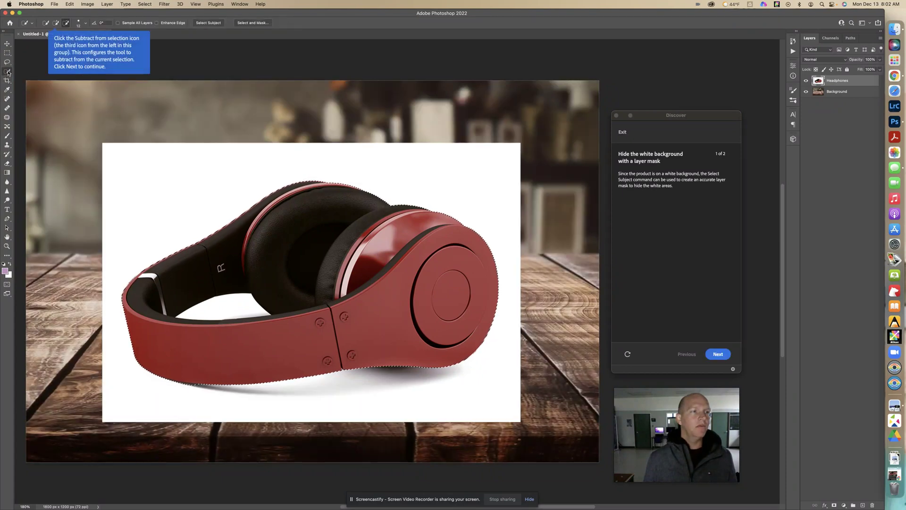
{"action": "right_click", "coordinate": [8, 73]}
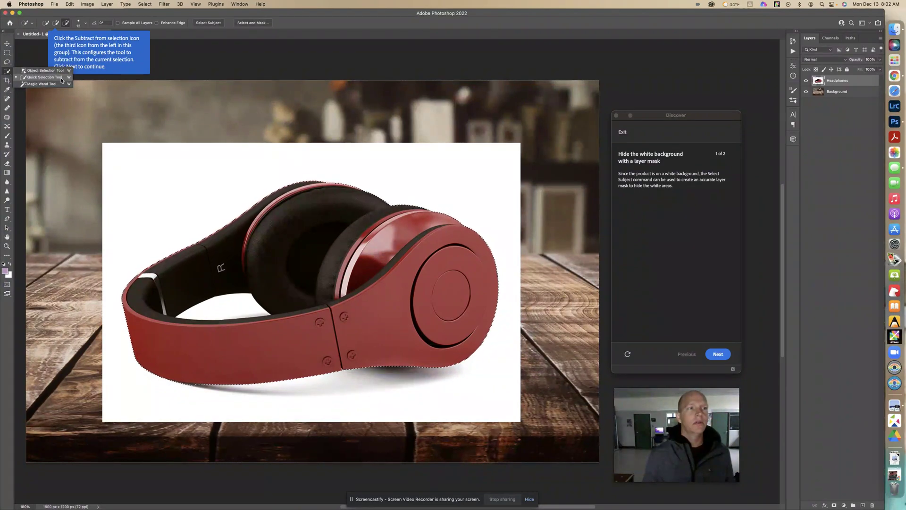
{"action": "left_click", "coordinate": [45, 78]}
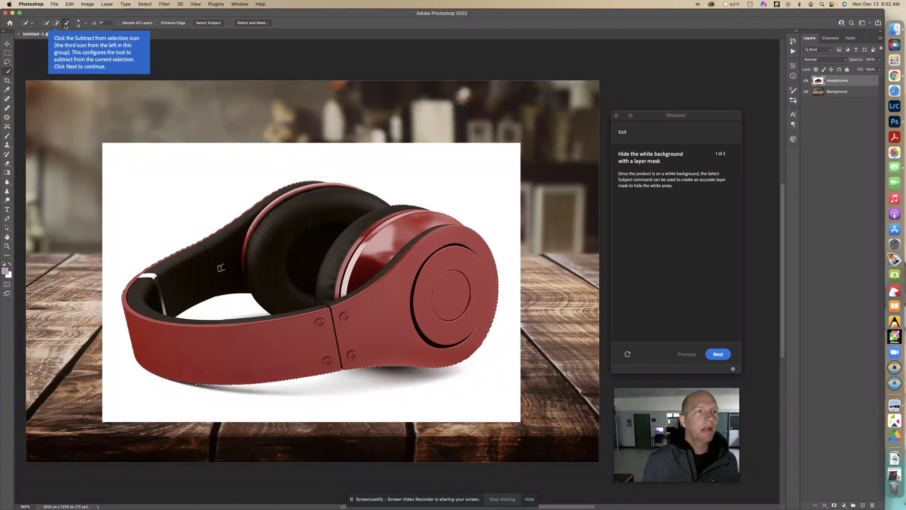
{"action": "left_click", "coordinate": [65, 24]}
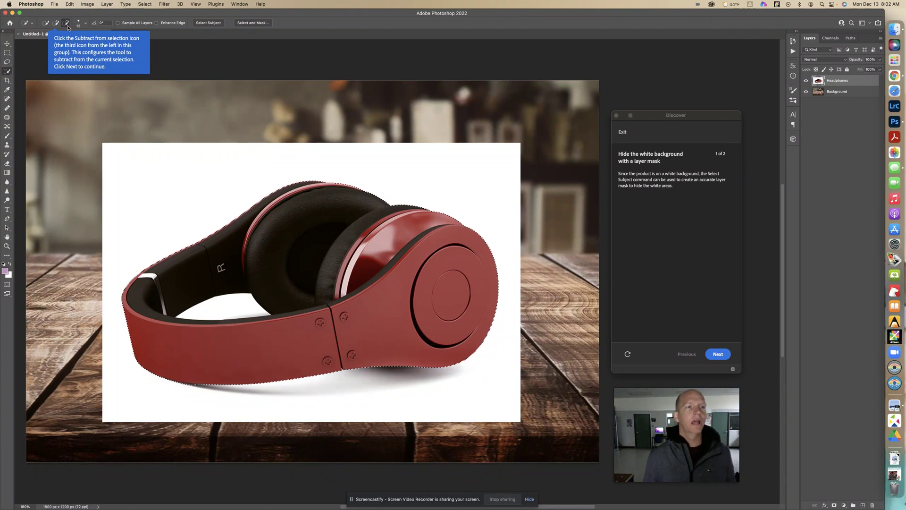
{"action": "left_click", "coordinate": [719, 354]}
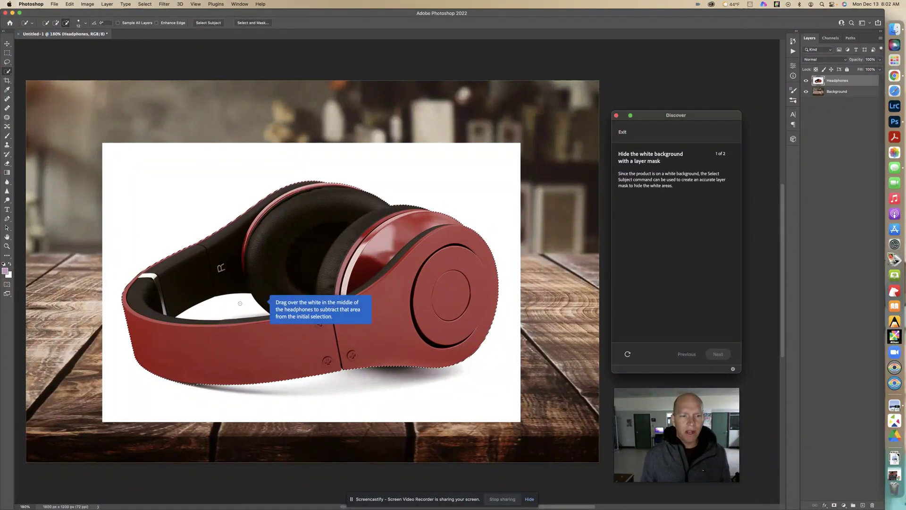
Subtract the white headband gap from the selection and add a layer mask to hide the background.
{"action": "left_click_drag", "start_coordinate": [247, 305], "coordinate": [239, 304]}
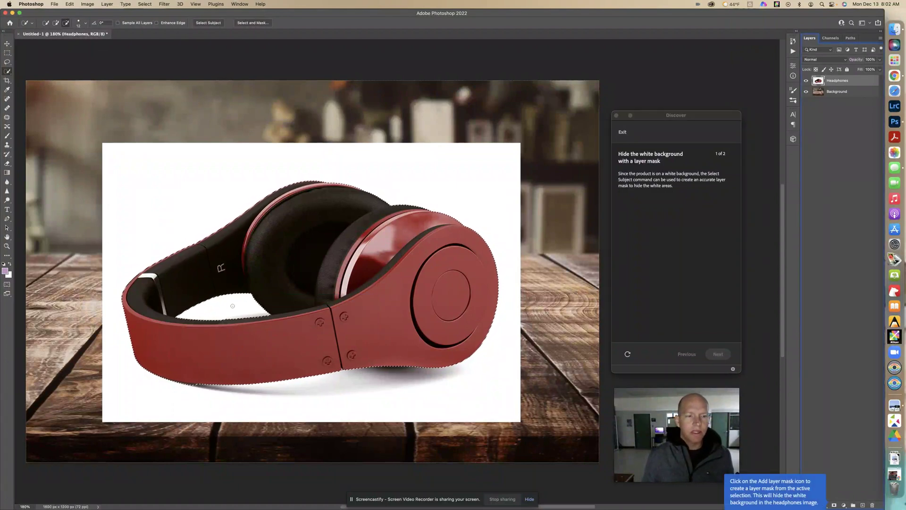
{"action": "left_click", "coordinate": [834, 505]}
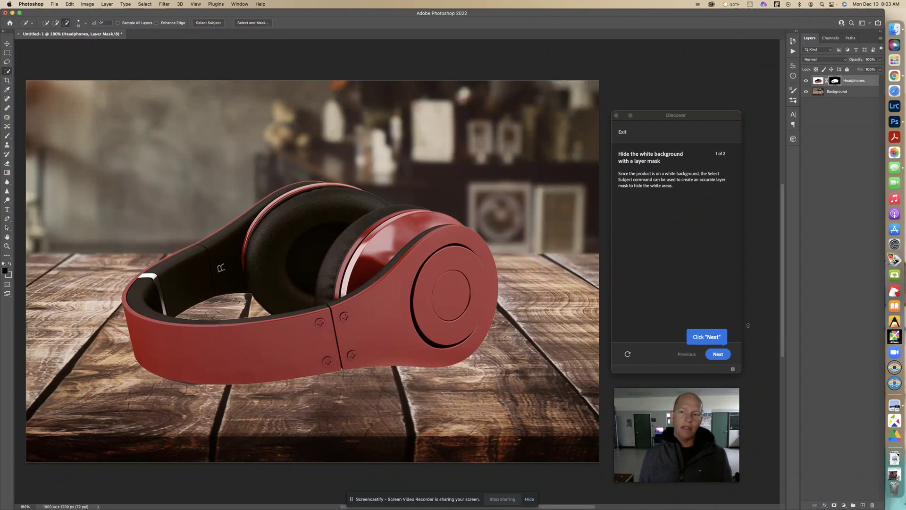
{"action": "left_click", "coordinate": [719, 355]}
Duplicate the Headphones layer with Cmd+J and target the original layer's mask.
{"action": "left_click", "coordinate": [718, 355]}
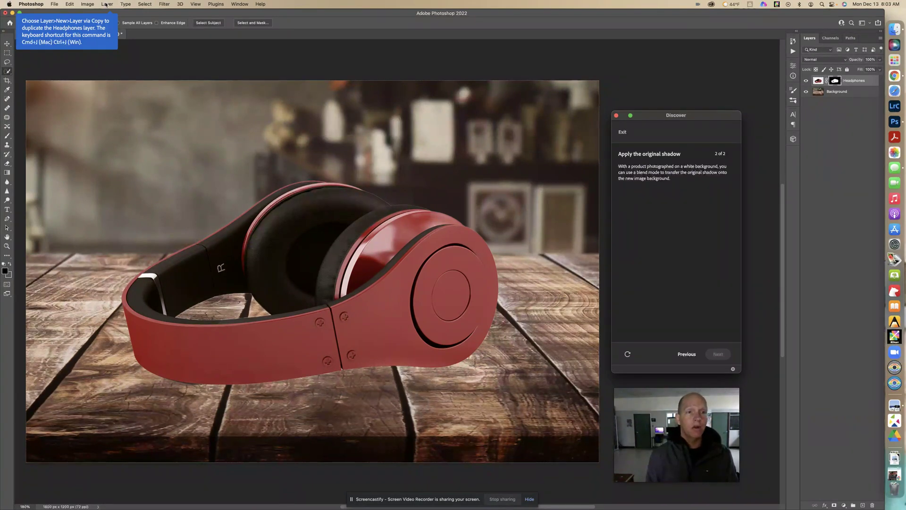
{"action": "key", "text": "super+j"}
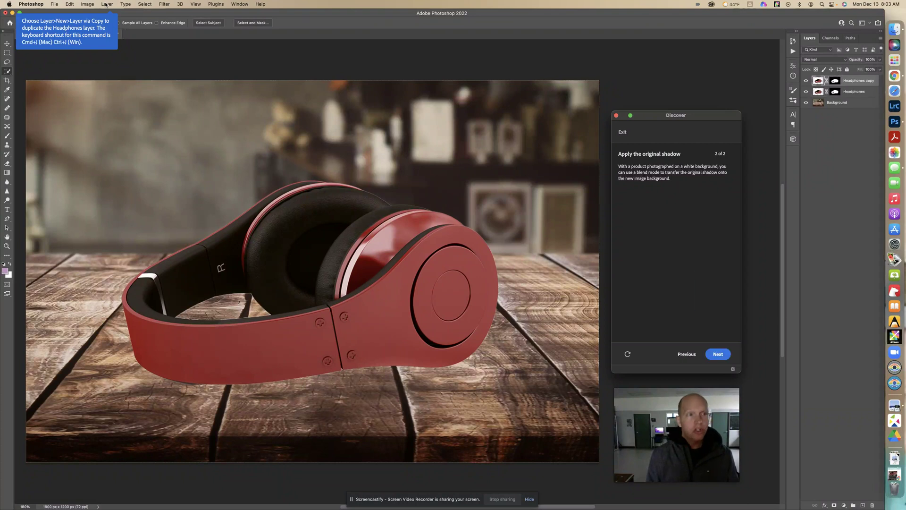
{"action": "left_click", "coordinate": [836, 92]}
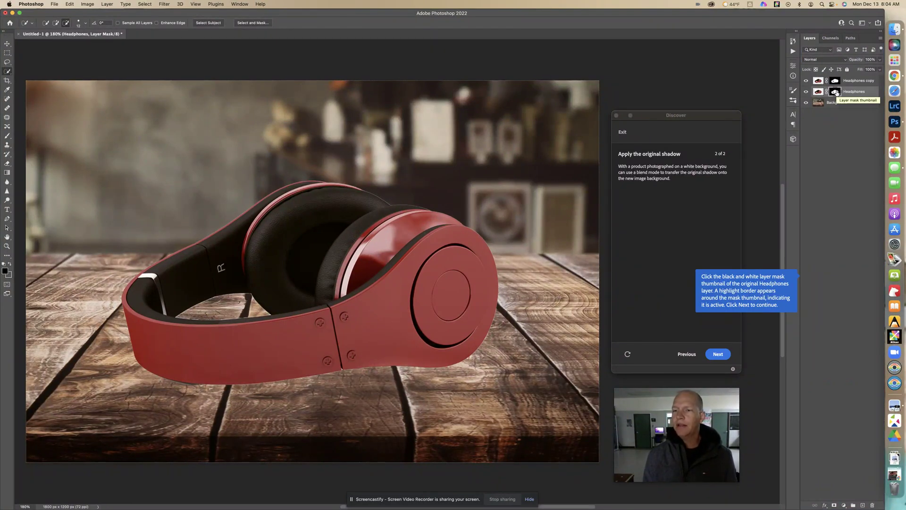
Advance the tutorial to its next instruction and open the Image menu.
{"action": "left_click", "coordinate": [718, 354]}
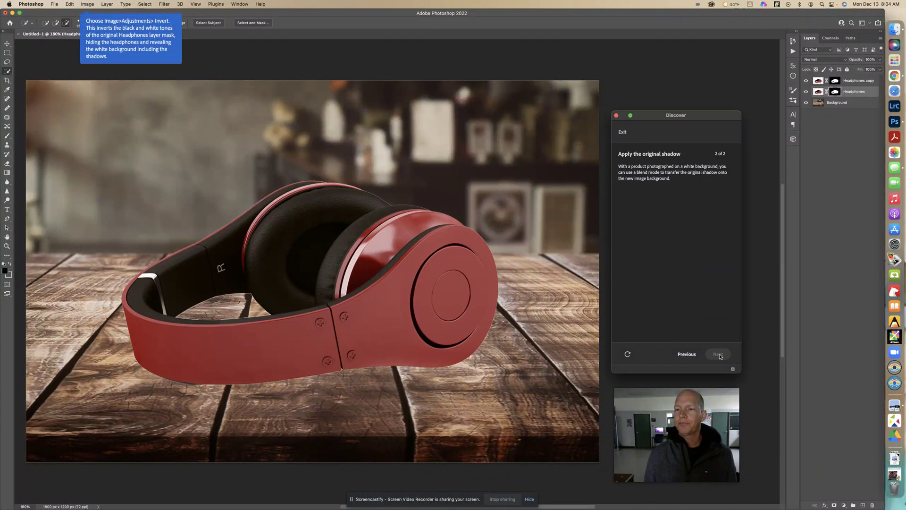
{"action": "left_click", "coordinate": [89, 5]}
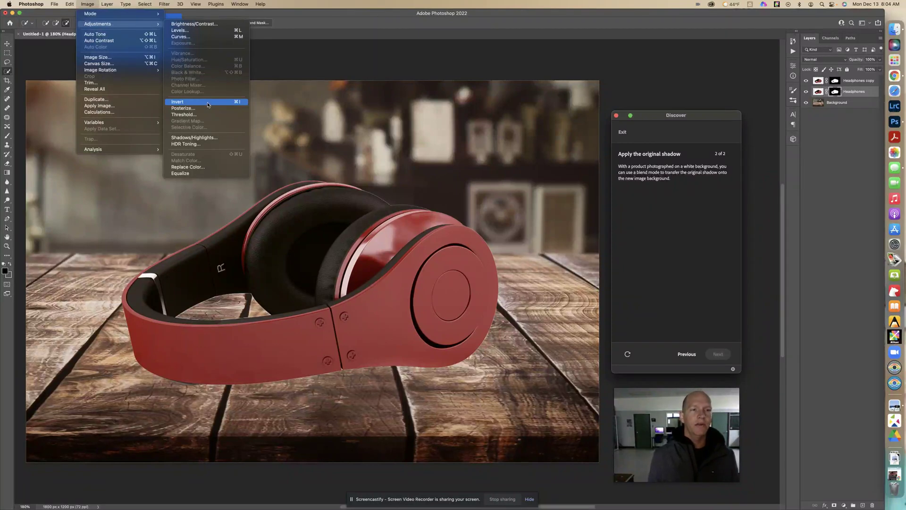
Invert the Headphones layer mask and set the layer's blend mode to Multiply.
{"action": "left_click", "coordinate": [207, 102]}
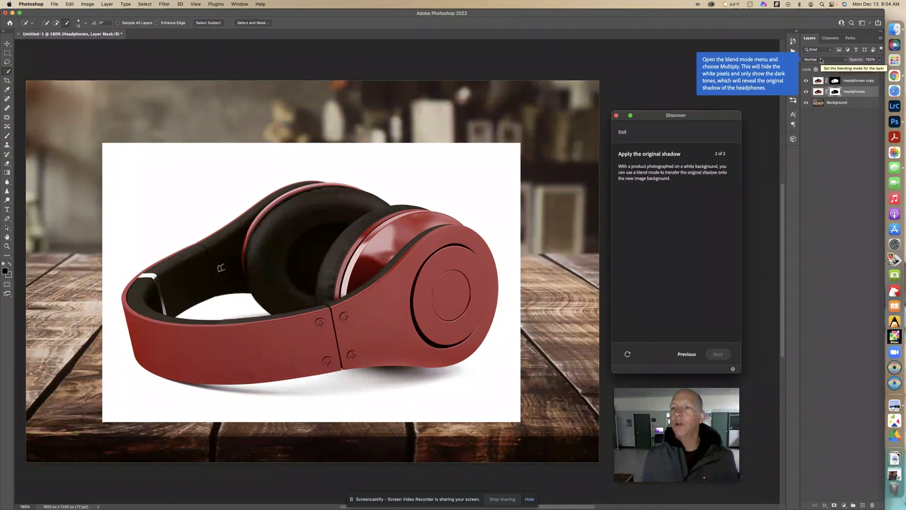
{"action": "left_click", "coordinate": [821, 60]}
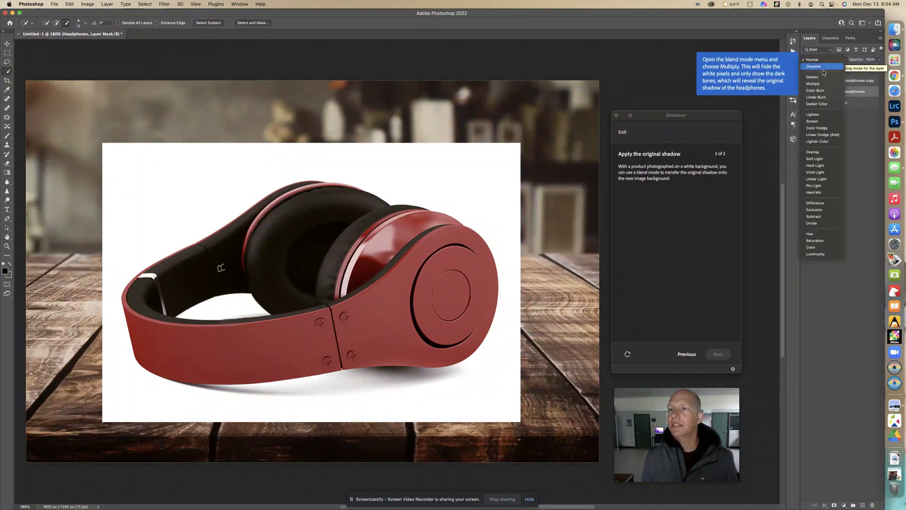
{"action": "left_click", "coordinate": [825, 85]}
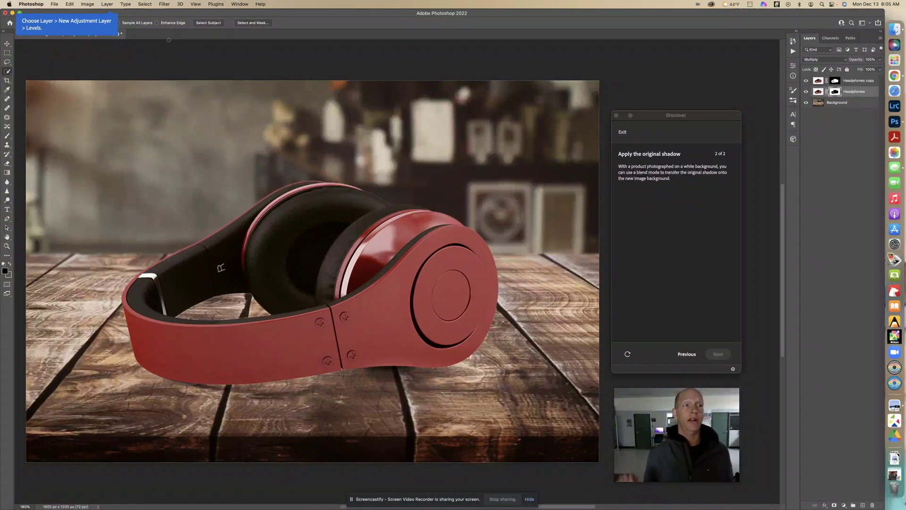
{"action": "left_click", "coordinate": [107, 4]}
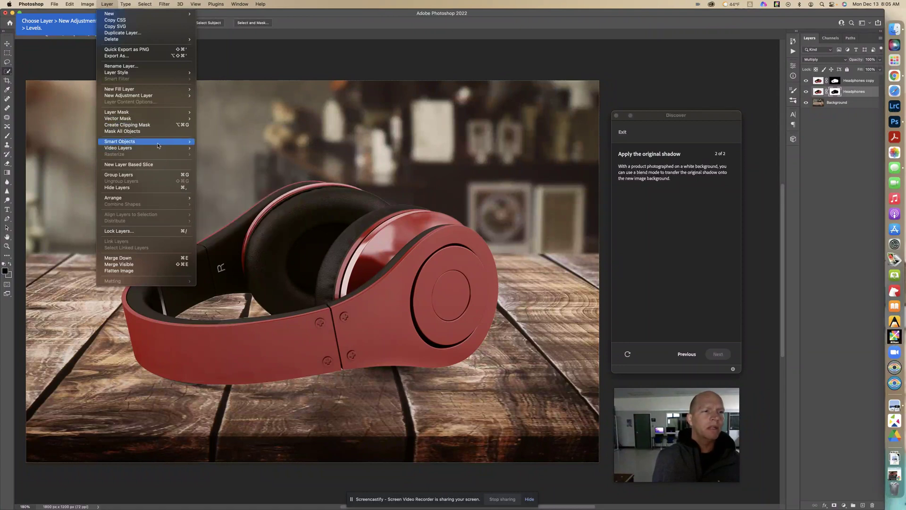
Add a Levels adjustment layer clipped to the Headphones layer below it.
{"action": "mouse_move", "coordinate": [155, 97]}
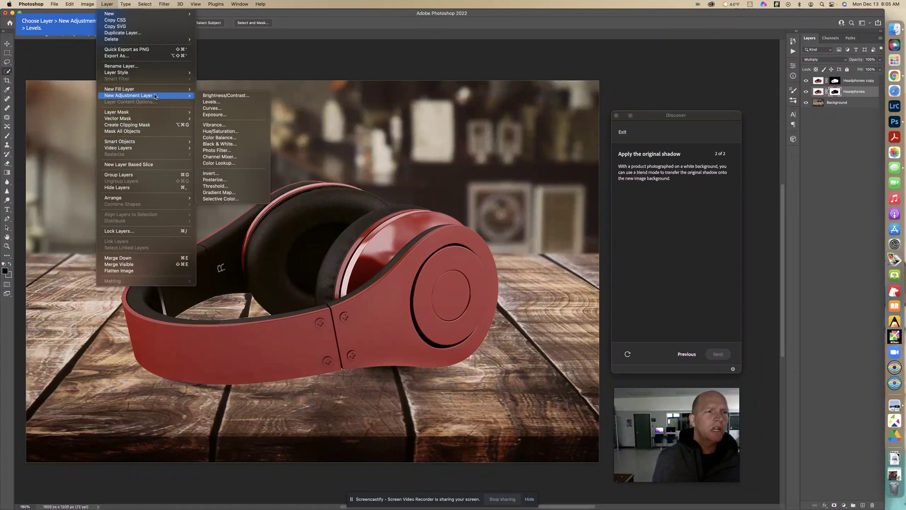
{"action": "left_click", "coordinate": [227, 103]}
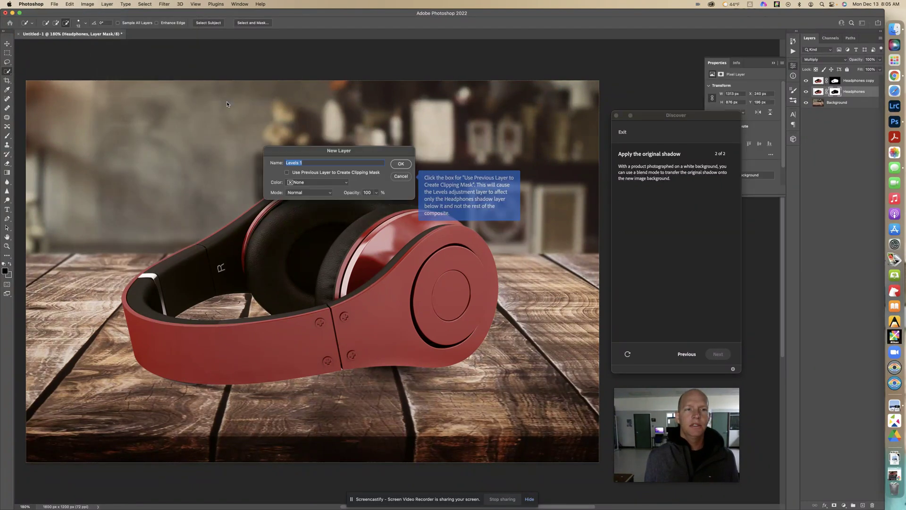
{"action": "left_click", "coordinate": [286, 173]}
{"action": "left_click", "coordinate": [402, 164]}
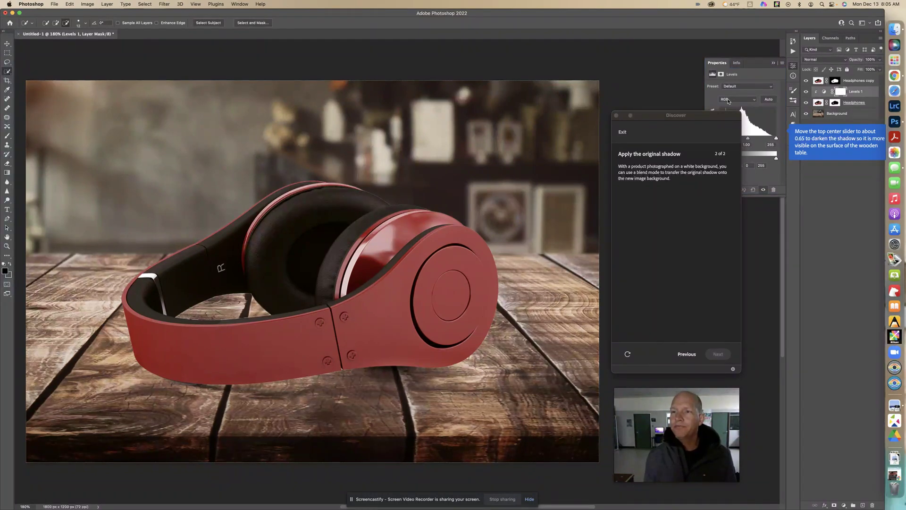
Drag the Levels 1 midtone slider to 0.65 to darken the original shadow.
{"action": "left_click_drag", "start_coordinate": [712, 116], "coordinate": [836, 225]}
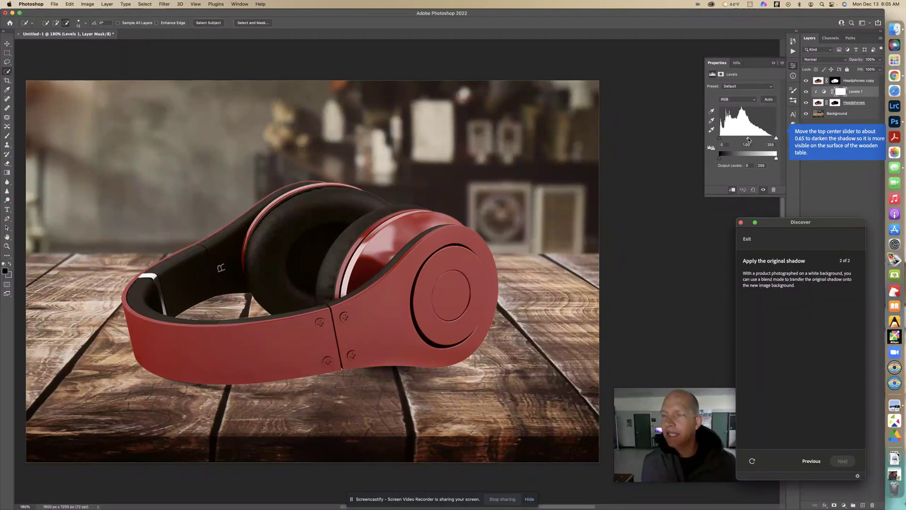
{"action": "left_click_drag", "start_coordinate": [748, 139], "coordinate": [754, 140]}
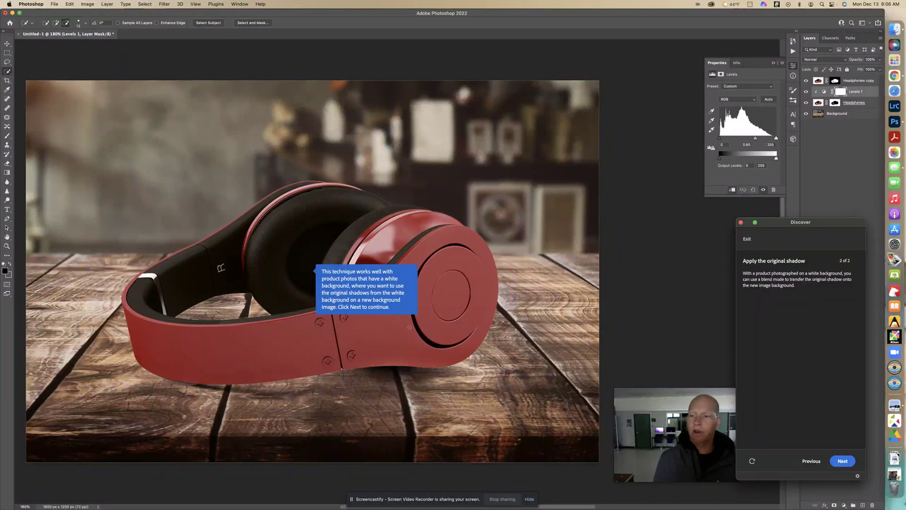
{"action": "left_click_drag", "start_coordinate": [791, 224], "coordinate": [692, 134]}
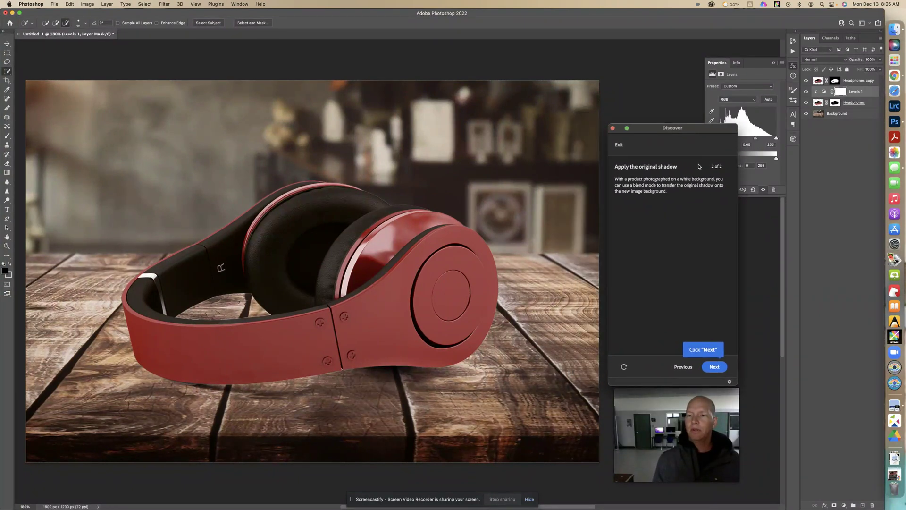
Finish the tutorial to reach its Good job screen and close the Levels properties panel.
{"action": "left_click", "coordinate": [714, 367]}
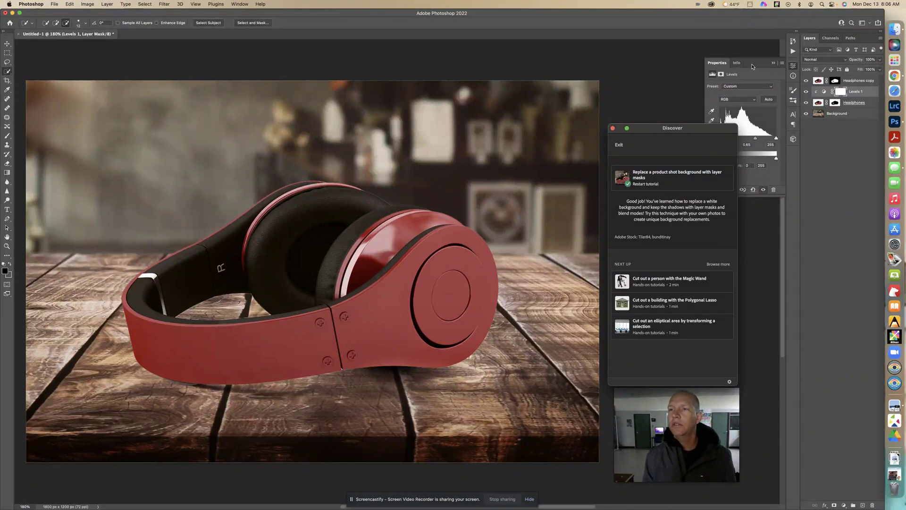
{"action": "left_click", "coordinate": [774, 64]}
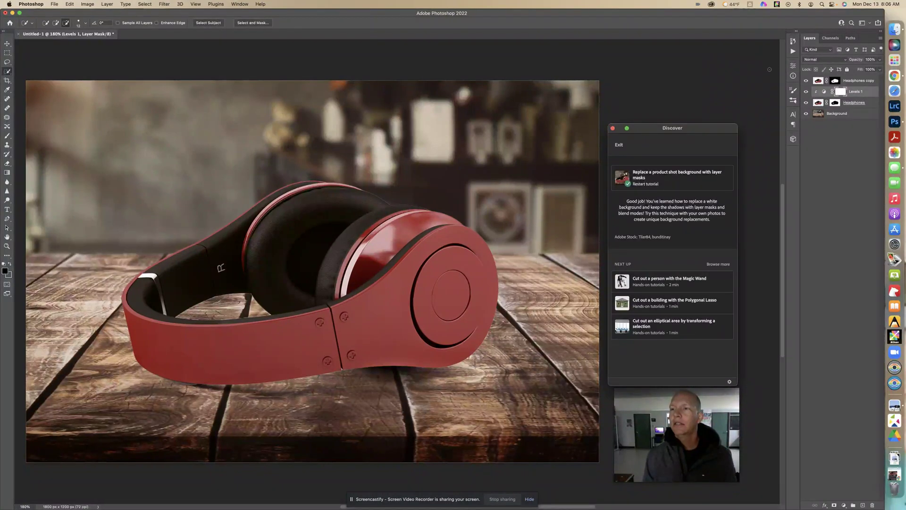
Toggle the Levels 1 and Headphones copy layers off and on to compare the shadow.
{"action": "left_click", "coordinate": [806, 92]}
{"action": "left_click", "coordinate": [806, 93]}
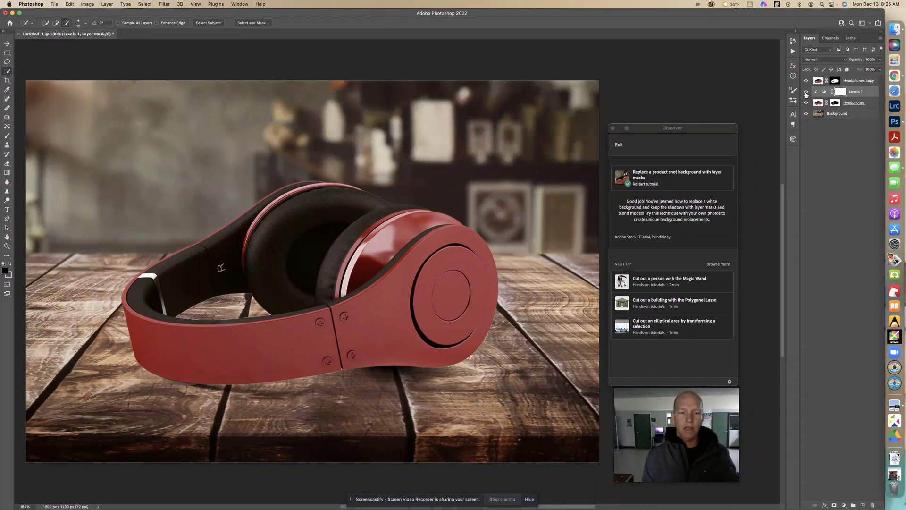
{"action": "left_click", "coordinate": [806, 92]}
{"action": "left_click", "coordinate": [806, 93]}
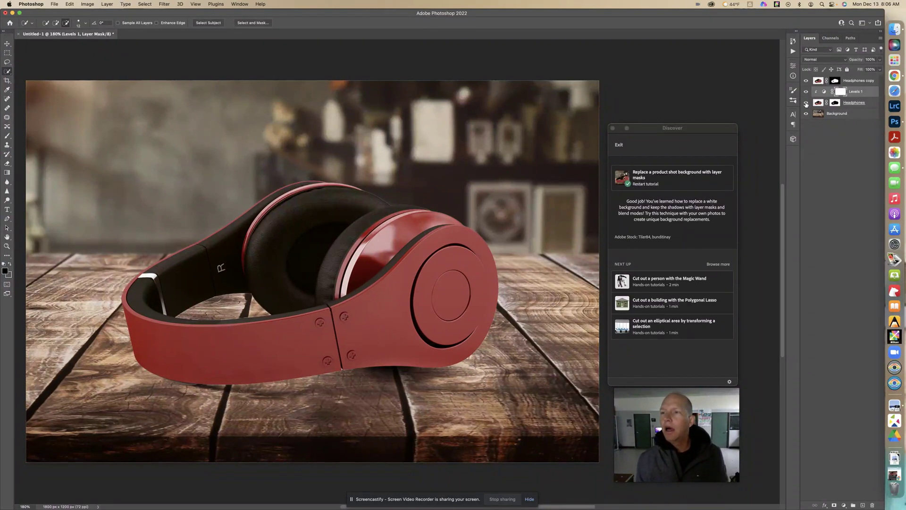
{"action": "left_click", "coordinate": [806, 81]}
{"action": "left_click", "coordinate": [806, 81]}
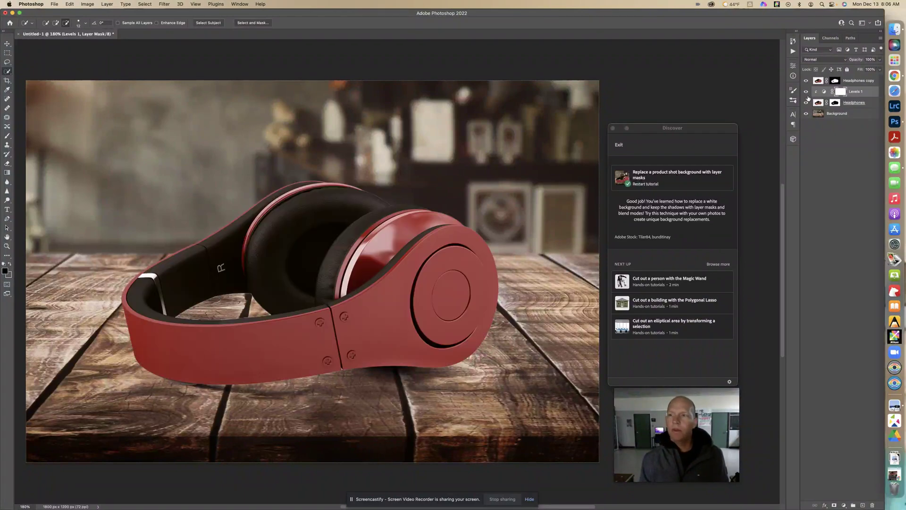
Toggle the Headphones shadow layer off and on repeatedly, then move the tutorial panel higher.
{"action": "left_click", "coordinate": [805, 104]}
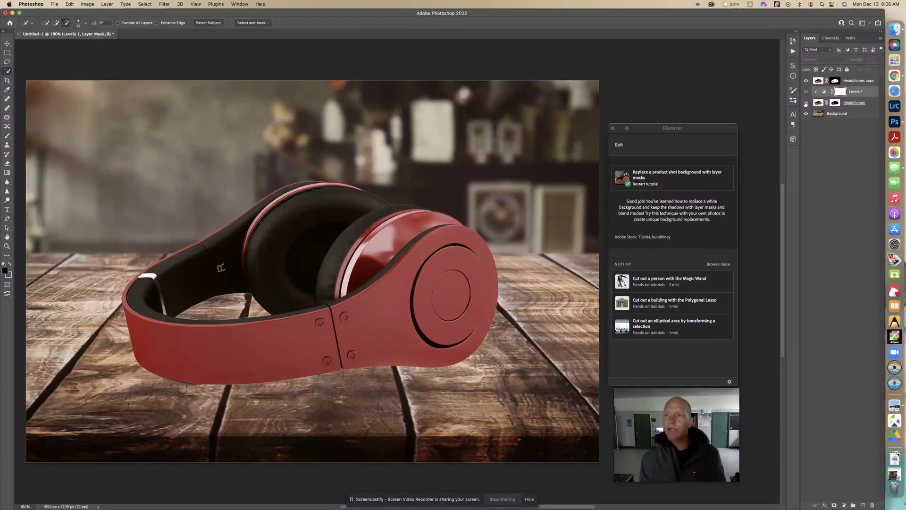
{"action": "left_click", "coordinate": [805, 103]}
{"action": "left_click", "coordinate": [805, 104]}
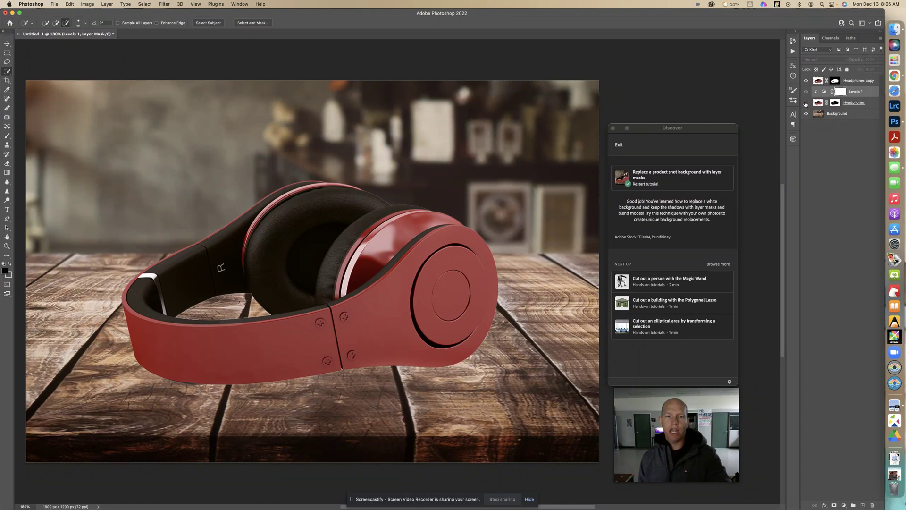
{"action": "left_click", "coordinate": [806, 103]}
{"action": "left_click", "coordinate": [806, 104]}
{"action": "left_click", "coordinate": [806, 103]}
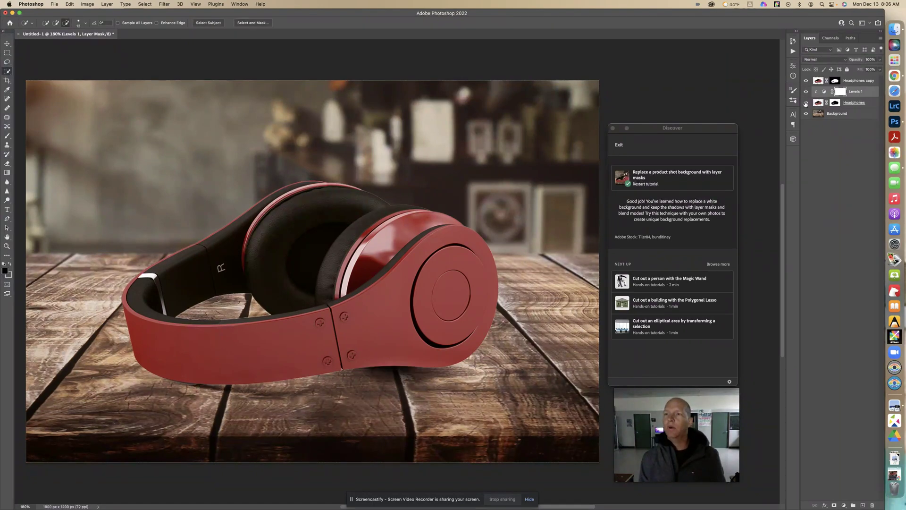
{"action": "left_click", "coordinate": [806, 103]}
{"action": "left_click", "coordinate": [805, 103]}
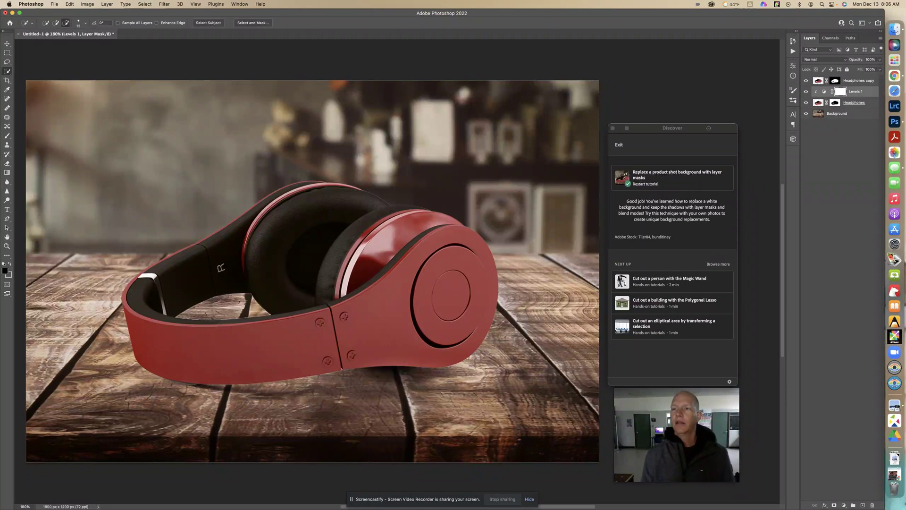
{"action": "left_click", "coordinate": [709, 129]}
{"action": "left_click_drag", "start_coordinate": [708, 129], "coordinate": [718, 114]}
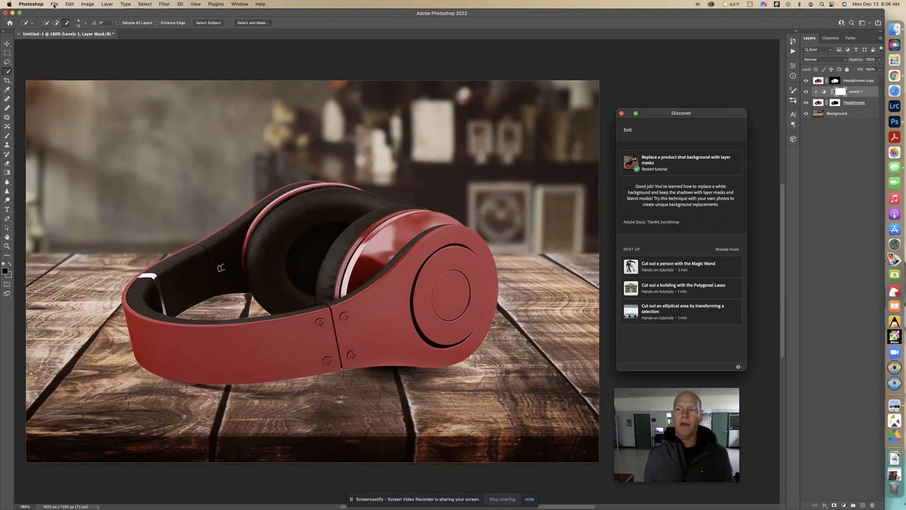
Set the Image Size width to 1000 pixels (1000 × 667 px), then zoom in on the result.
{"action": "left_click", "coordinate": [54, 6]}
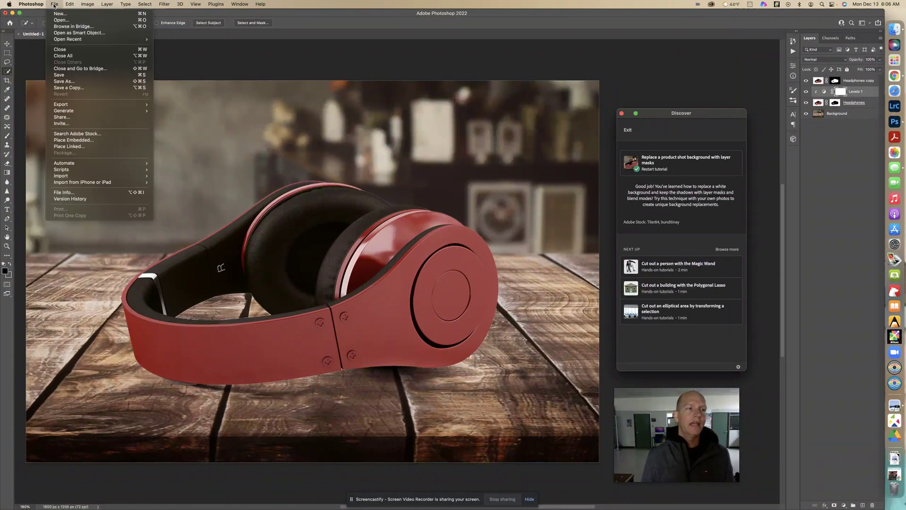
{"action": "mouse_move", "coordinate": [89, 5]}
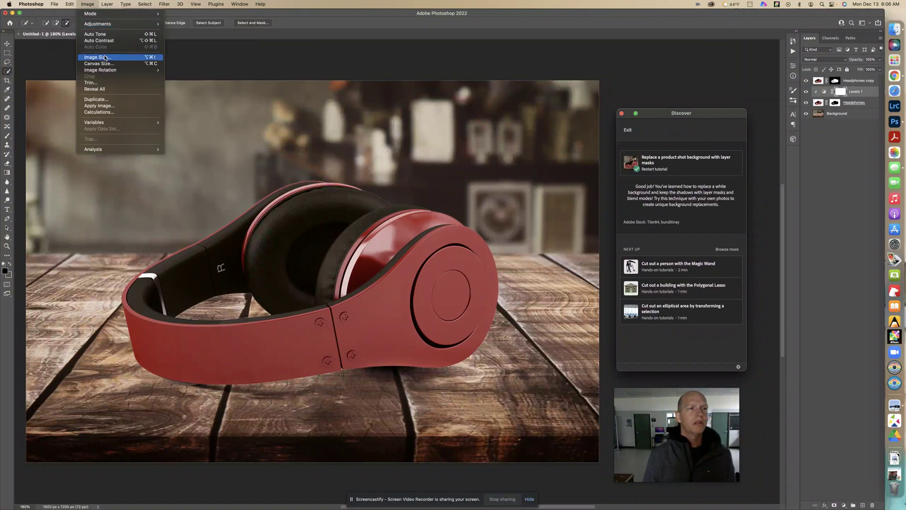
{"action": "left_click", "coordinate": [105, 58]}
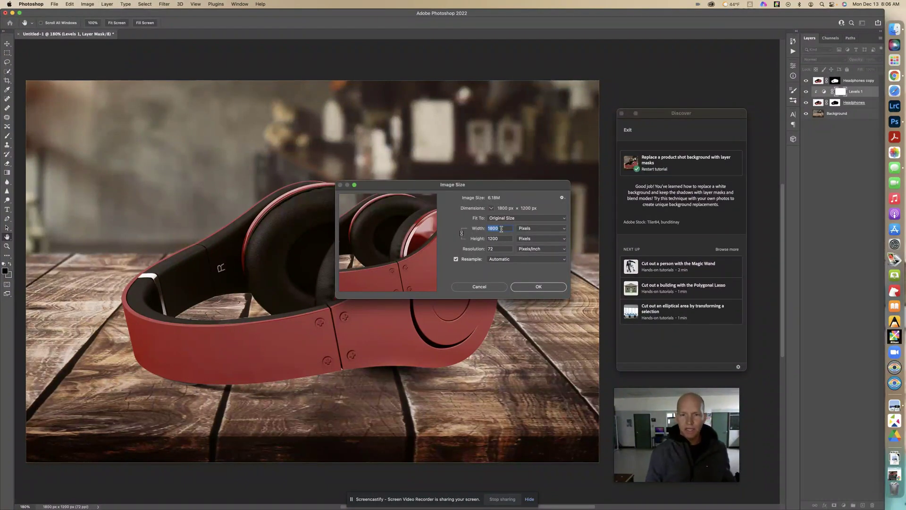
{"action": "type", "text": "100"}
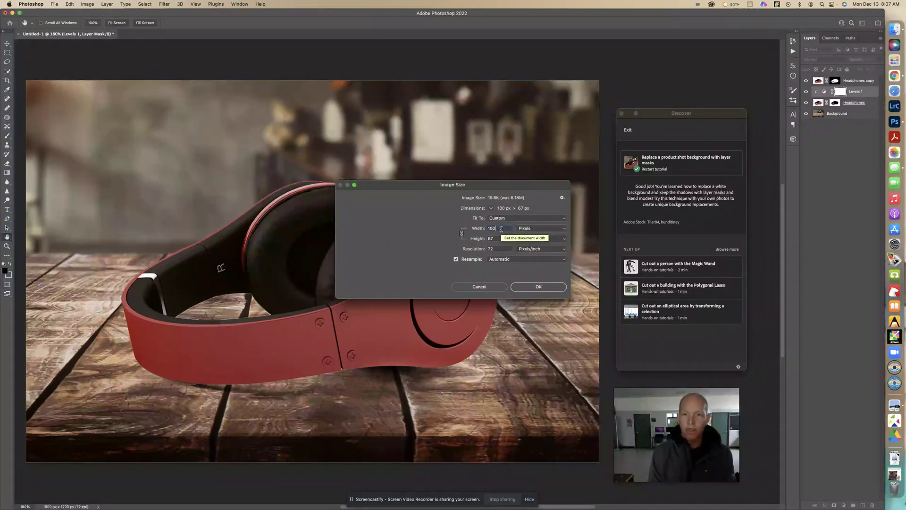
{"action": "type", "text": "0"}
{"action": "left_click", "coordinate": [538, 287]}
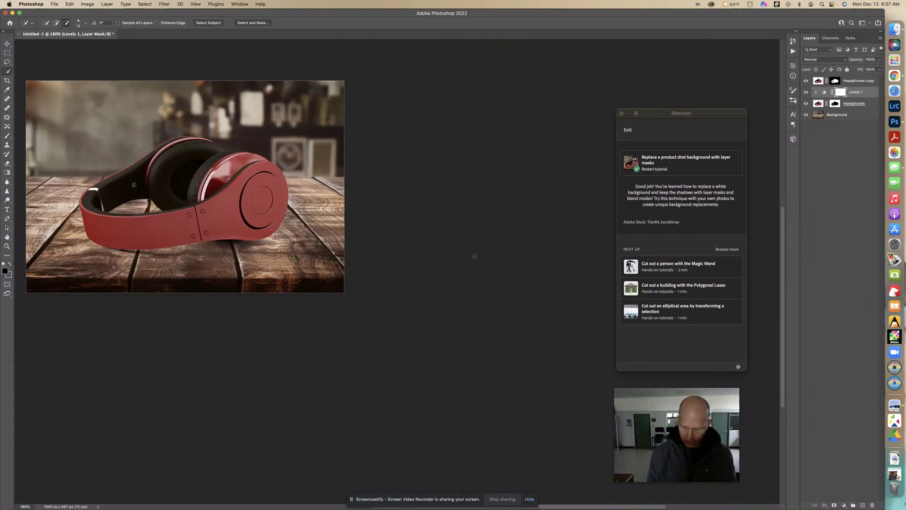
{"action": "key", "text": "super+equal"}
{"action": "key", "text": "super+equal"}
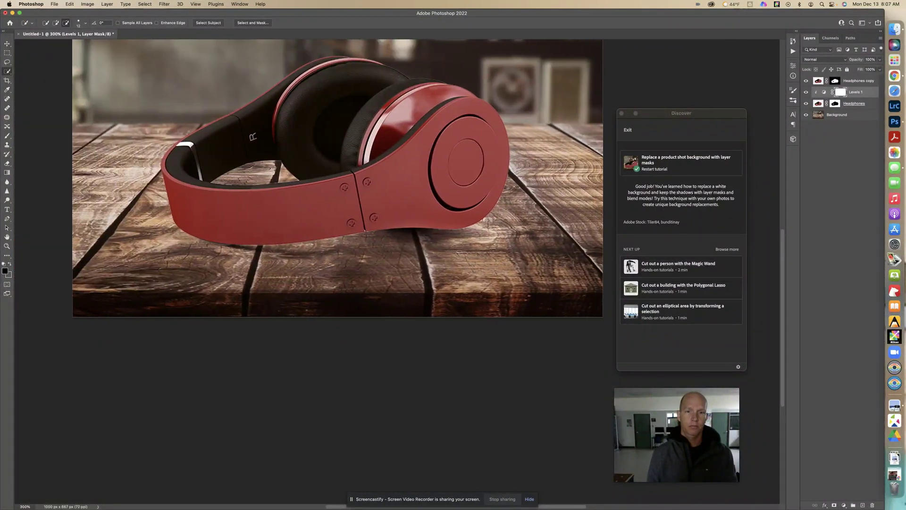
{"action": "scroll", "coordinate": [459, 253], "scroll_direction": "up", "scroll_amount": 5}
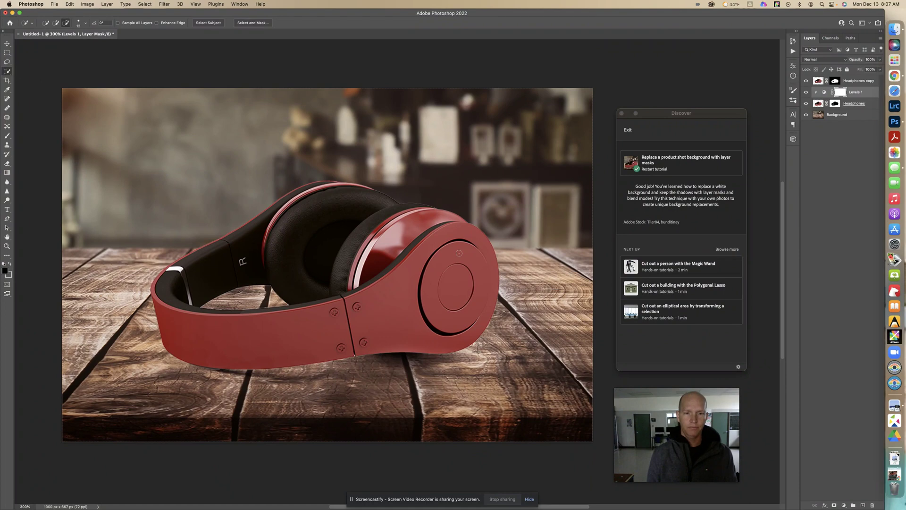
{"action": "left_click", "coordinate": [55, 4]}
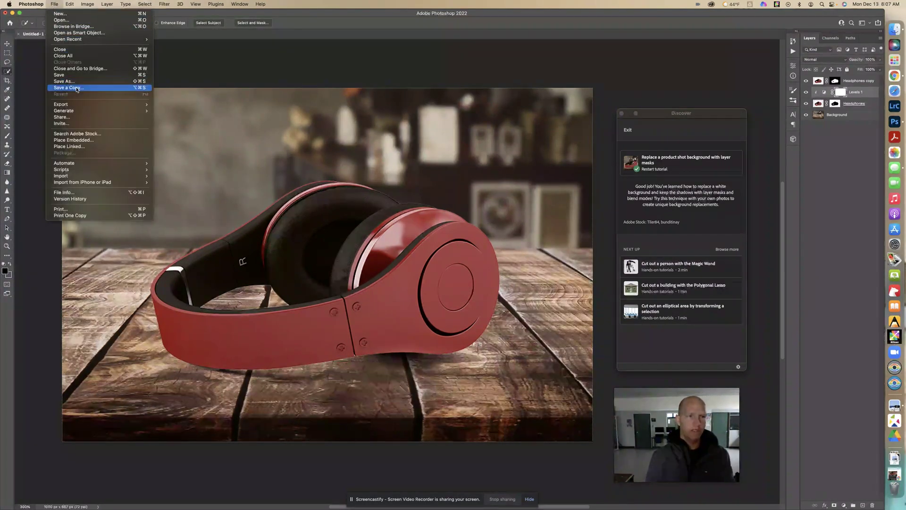
Start saving a copy to this computer and choose JPEG as its format.
{"action": "left_click", "coordinate": [63, 81]}
{"action": "left_click", "coordinate": [574, 211]}
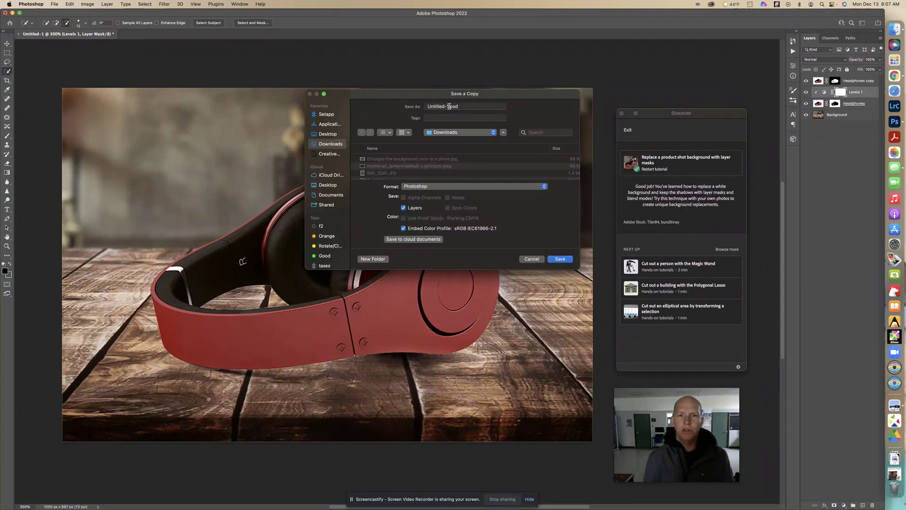
{"action": "left_click", "coordinate": [452, 186]}
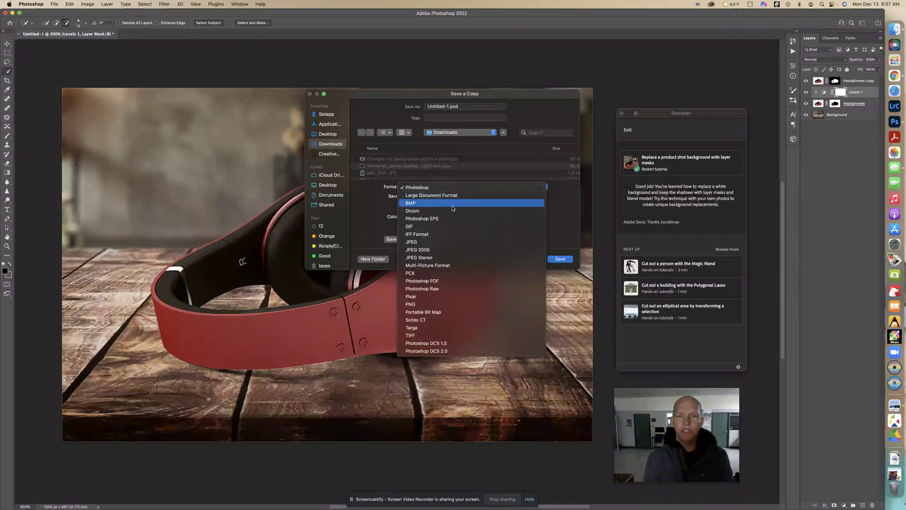
{"action": "left_click", "coordinate": [448, 245]}
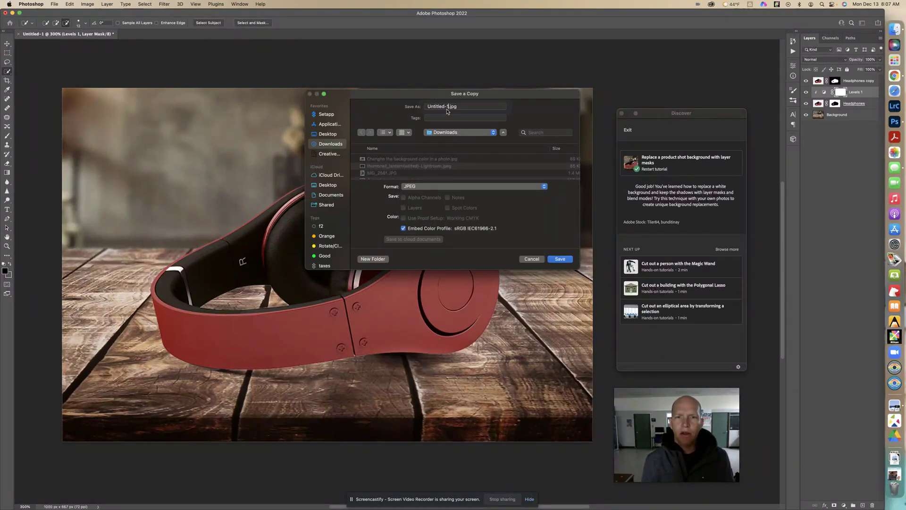
Name the copy with the full tutorial title, 'Replace a product shot background with layer mas…'.
{"action": "key", "text": "BackSpace"}
{"action": "key", "text": "BackSpace"}
{"action": "key", "text": "BackSpace"}
{"action": "key", "text": "BackSpace"}
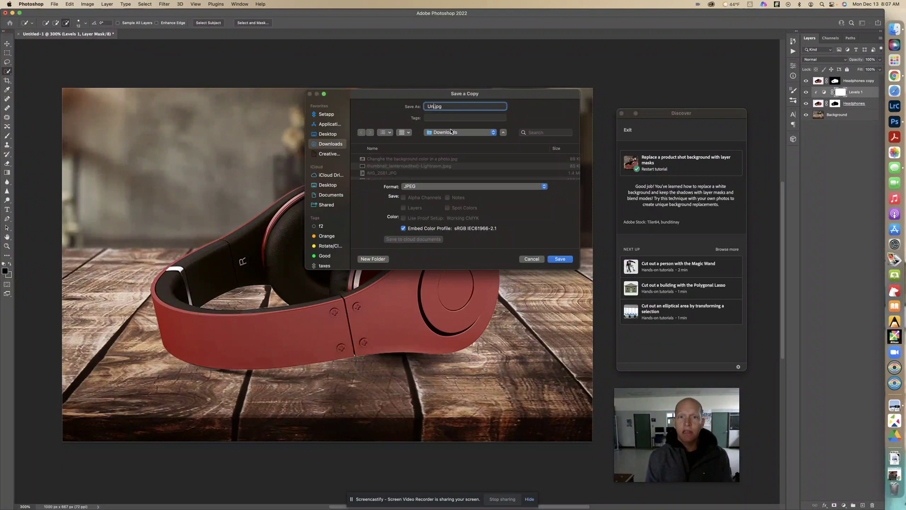
{"action": "key", "text": "BackSpace"}
{"action": "key", "text": "BackSpace"}
{"action": "type", "text": "Rep"}
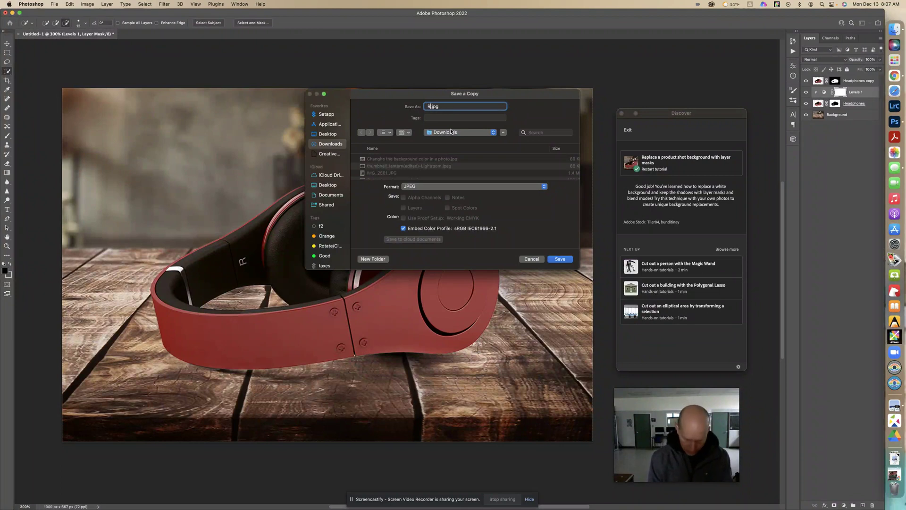
{"action": "type", "text": "lace a "}
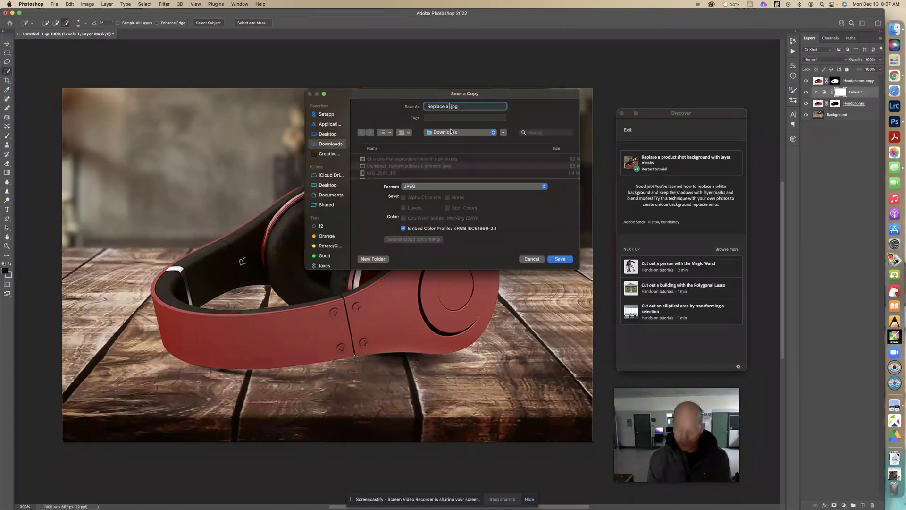
{"action": "type", "text": "product"}
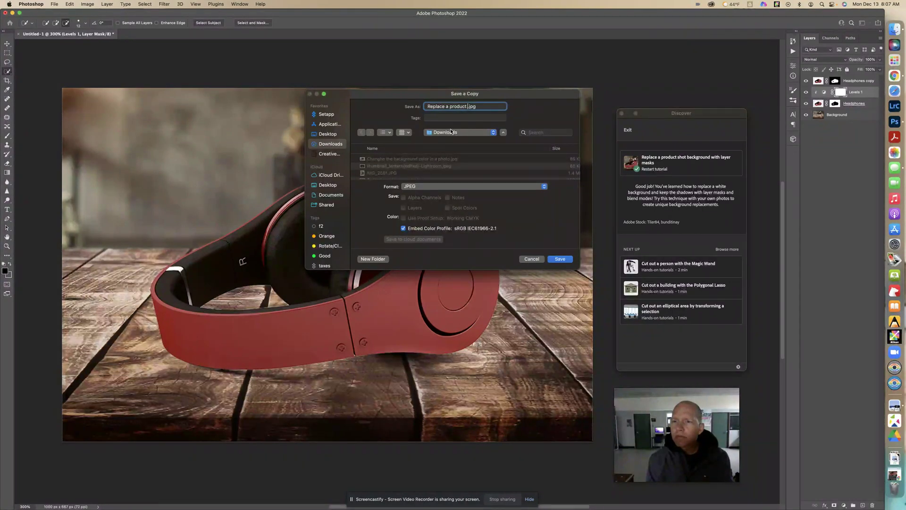
{"action": "type", "text": " shot b"}
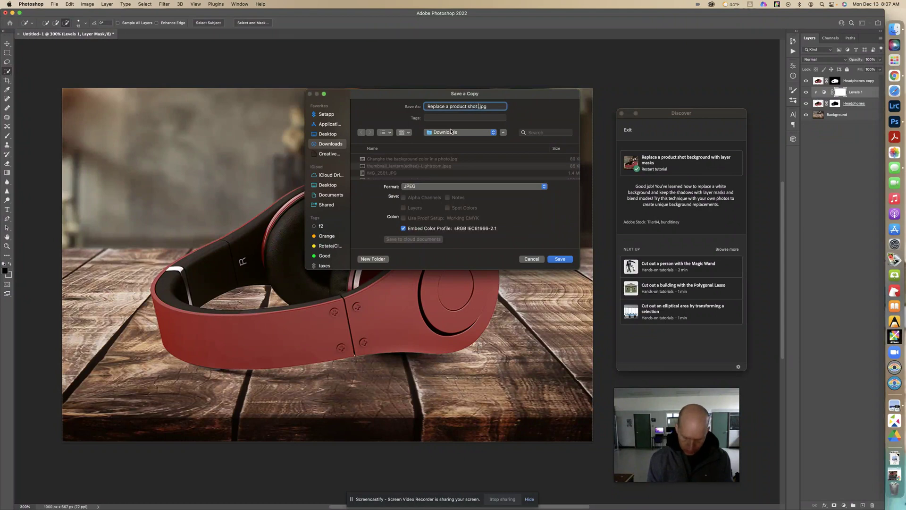
{"action": "type", "text": "ackground"}
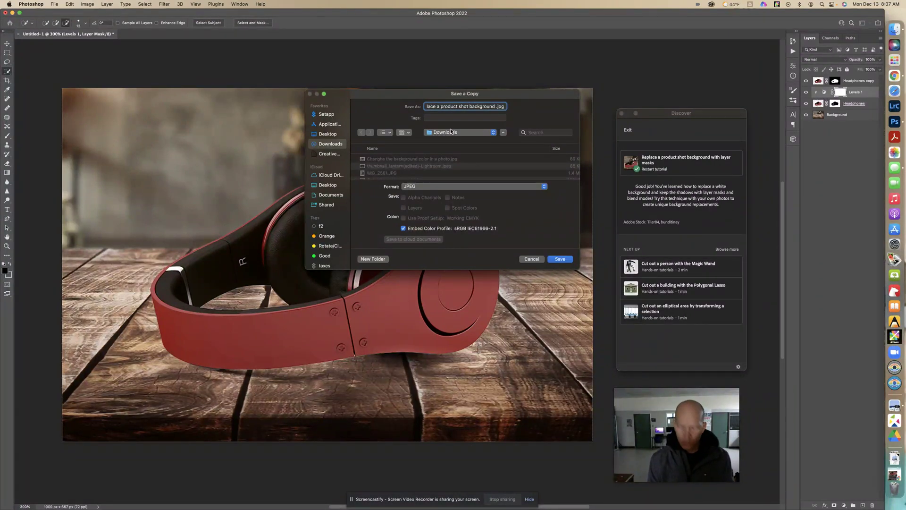
{"action": "type", "text": " with "}
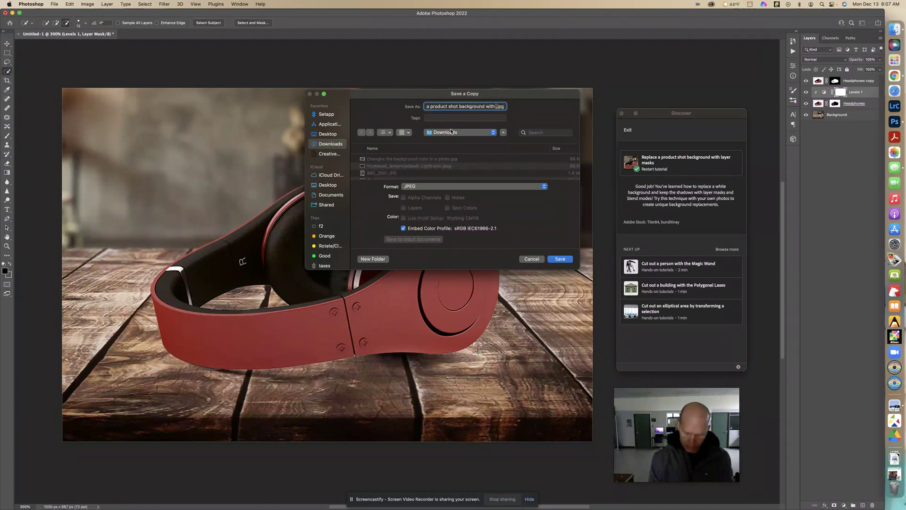
{"action": "type", "text": "la"}
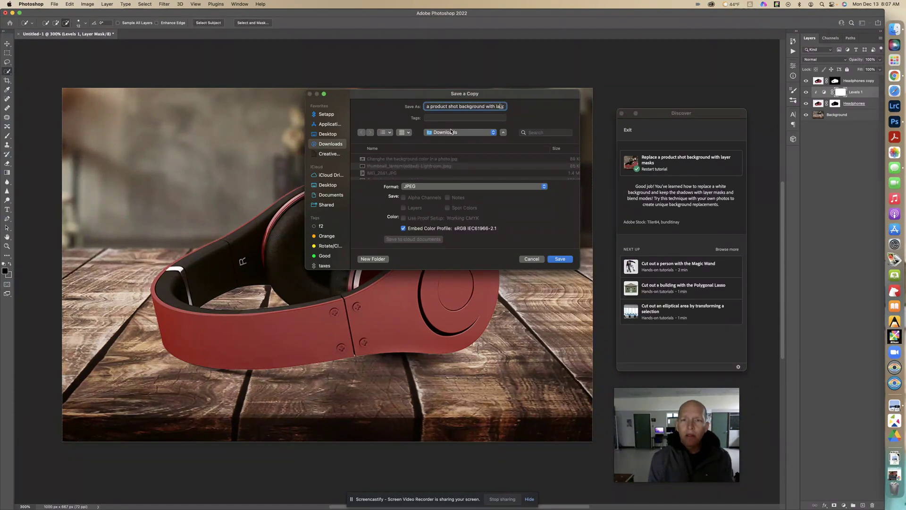
{"action": "type", "text": "yer mask"}
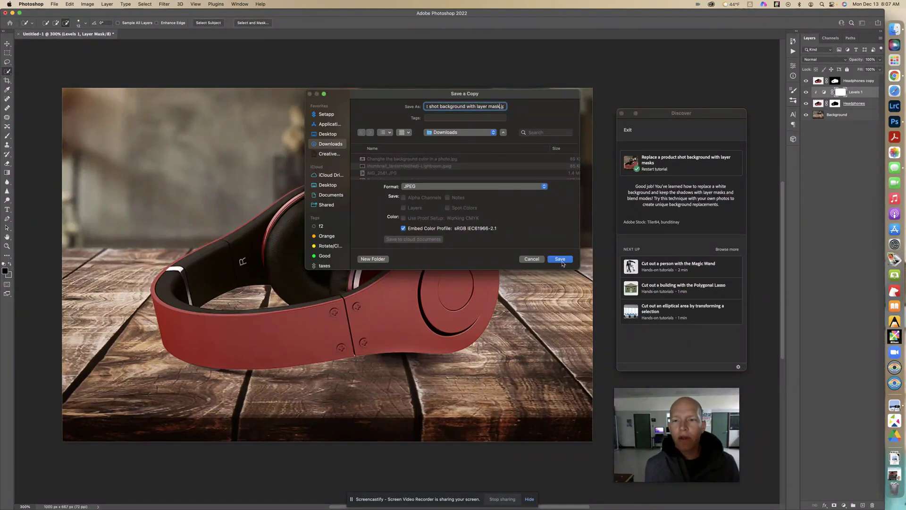
{"action": "triple_click", "coordinate": [491, 106]}
{"action": "key", "text": "super+c"}
{"action": "right_click", "coordinate": [491, 105]}
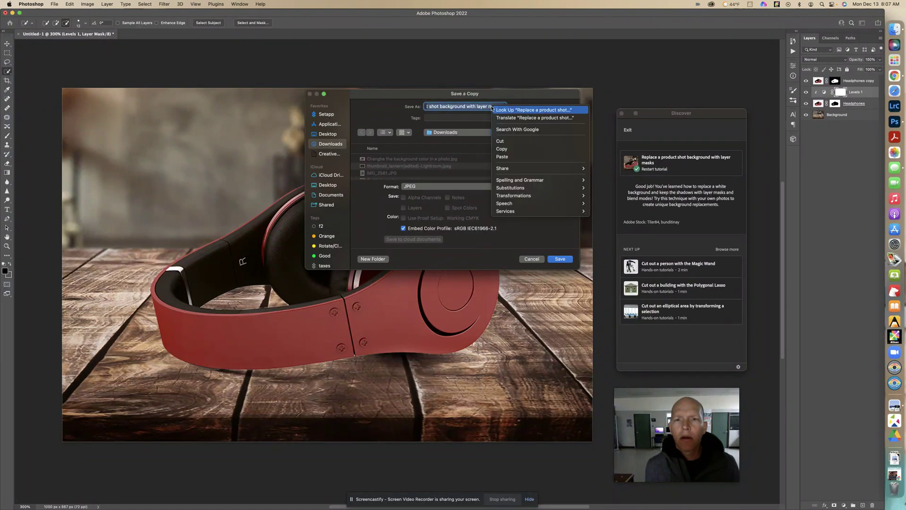
{"action": "left_click", "coordinate": [504, 157]}
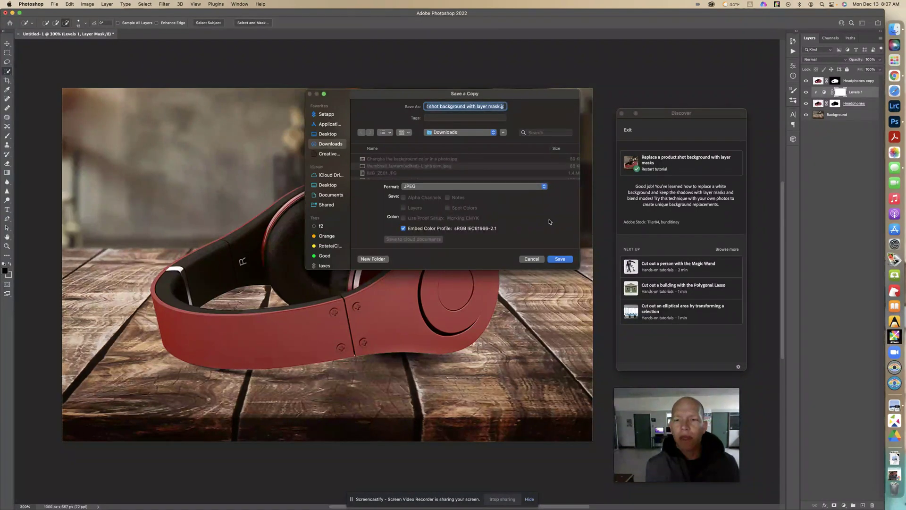
Save the JPEG copy with the default quality options, then switch to the Chrome Canvas page.
{"action": "left_click", "coordinate": [560, 259]}
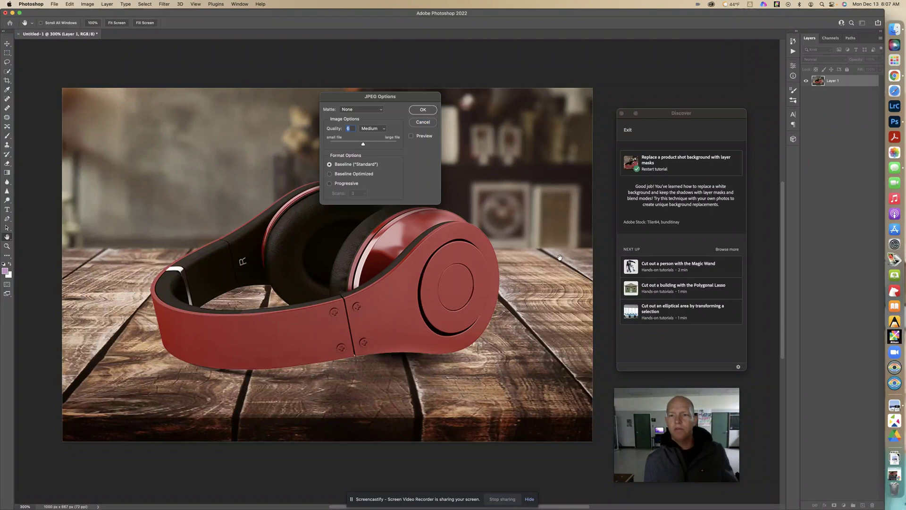
{"action": "left_click", "coordinate": [423, 110]}
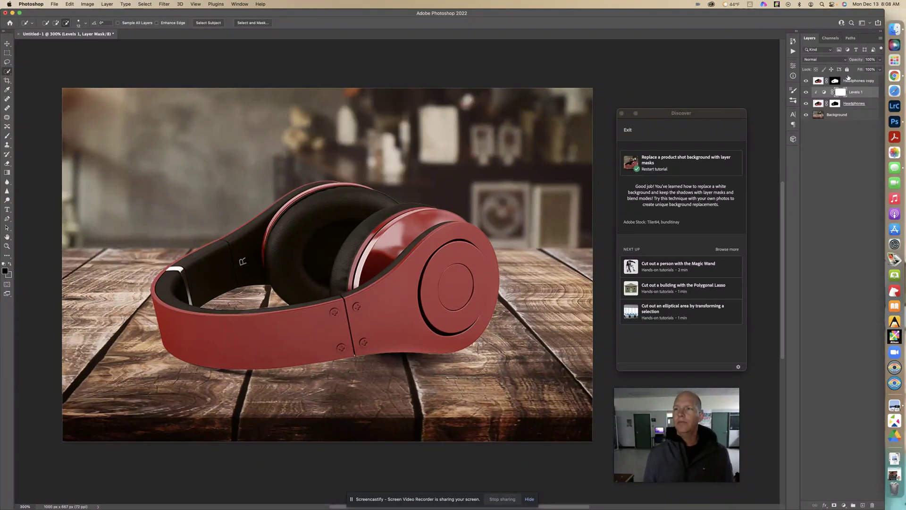
{"action": "left_click", "coordinate": [894, 75]}
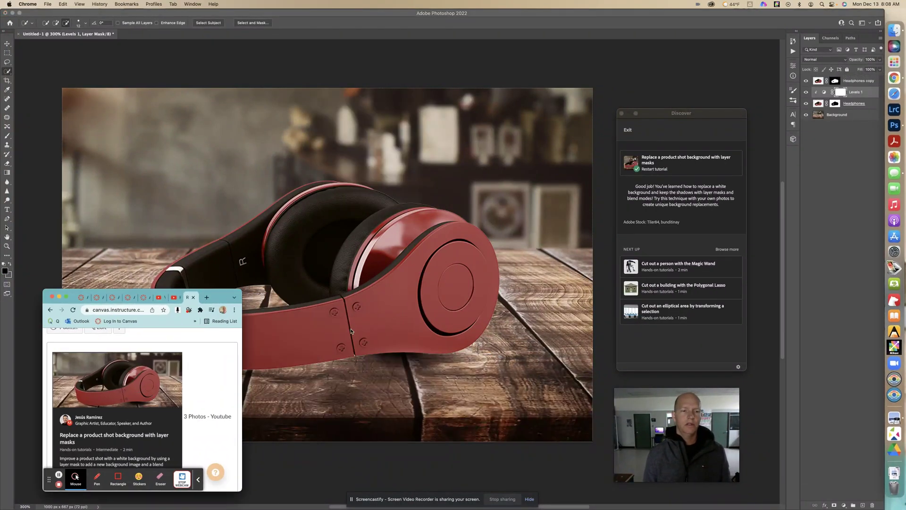